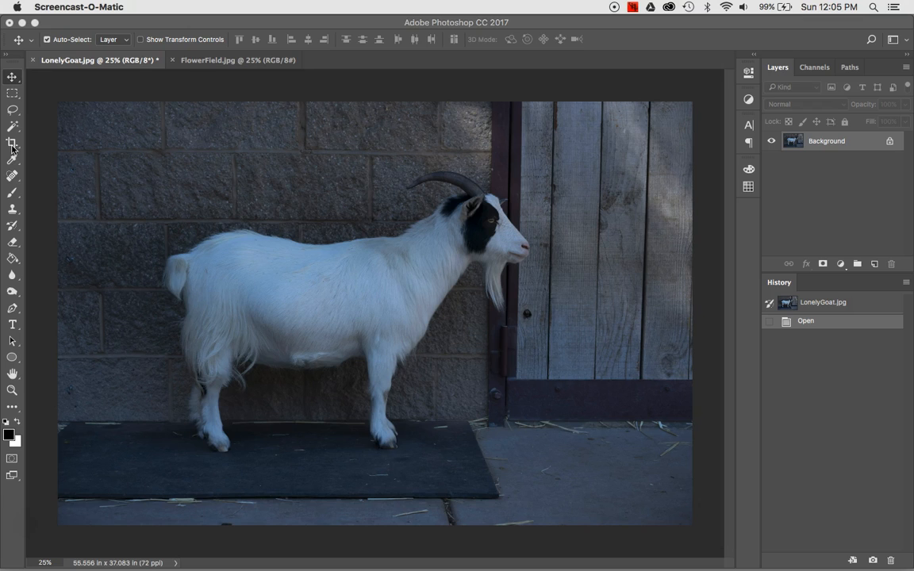
Activate the Crop tool on the goat photo and constrain the crop box to the image's original ratio.
click(12, 145)
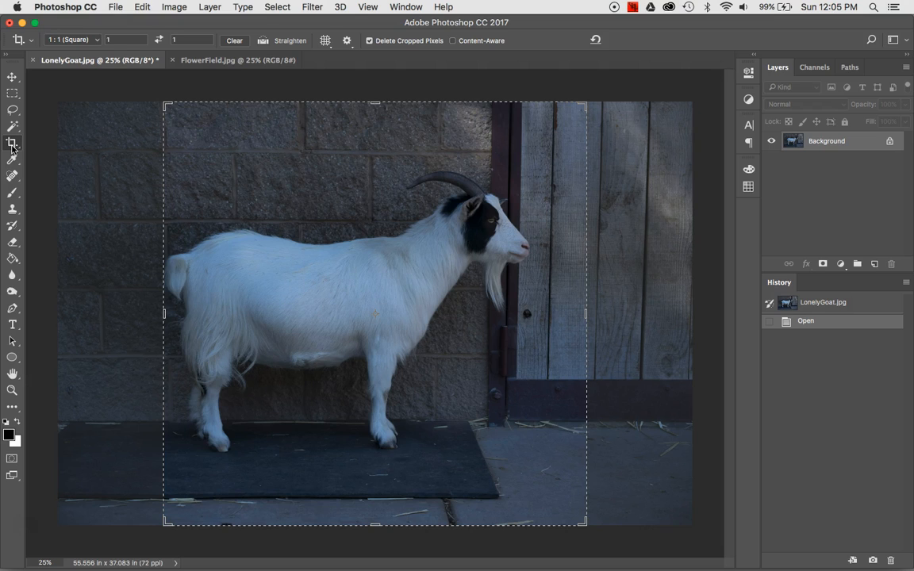
click(96, 39)
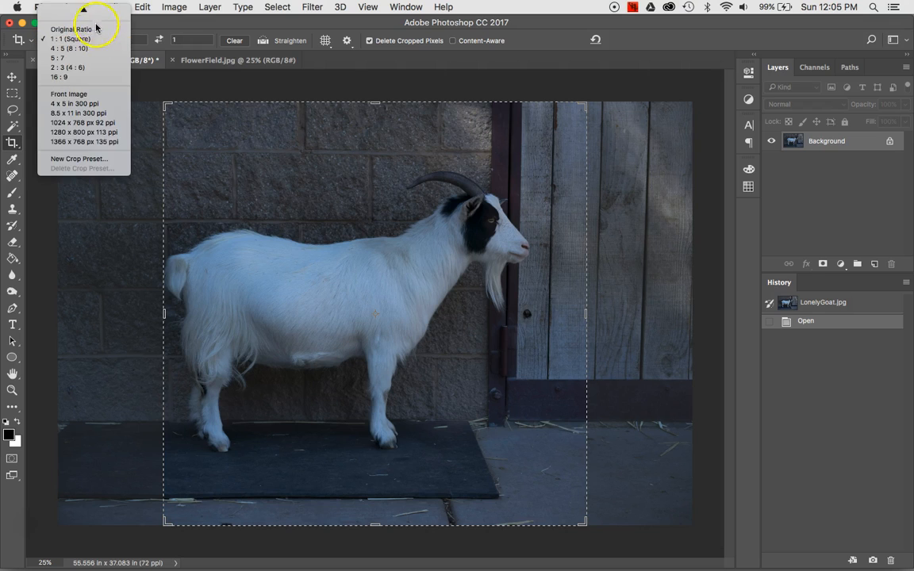
mouse_move(97, 15)
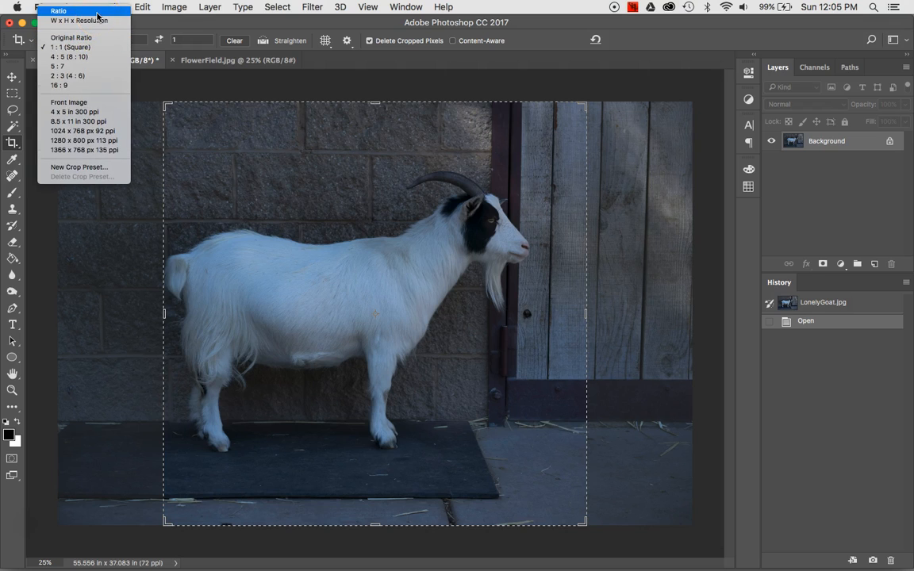
click(96, 13)
click(96, 40)
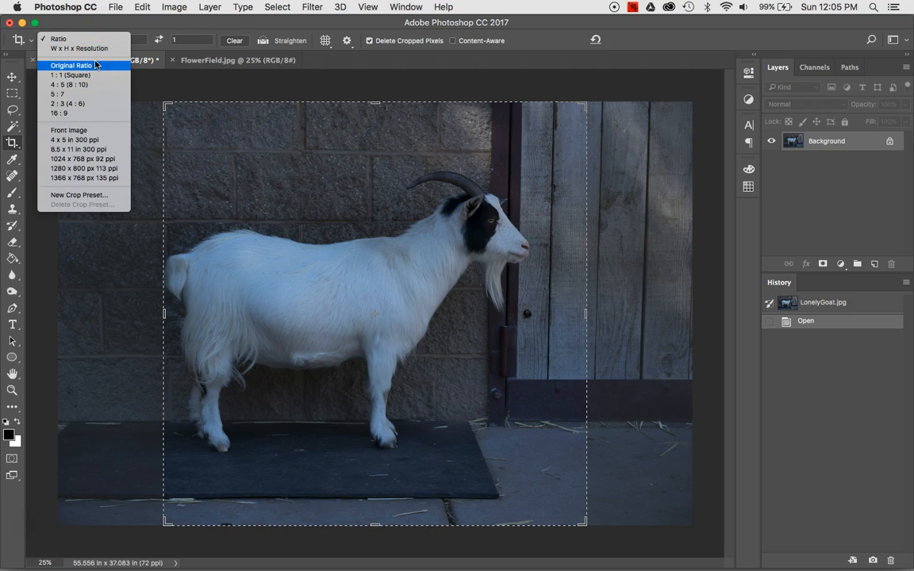
click(96, 65)
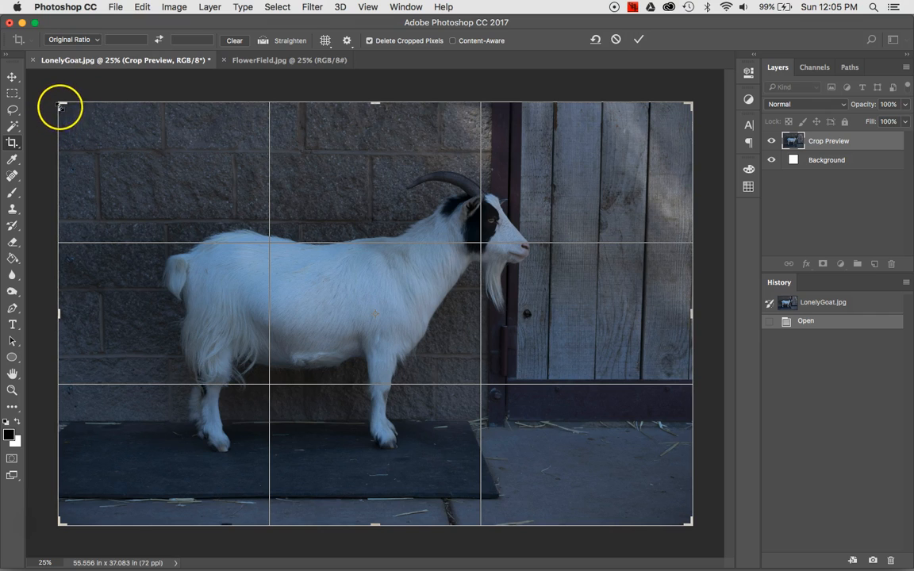
mouse_move(59, 103)
mouse_down()
mouse_move(77, 116)
mouse_move(78, 142)
mouse_move(95, 149)
mouse_move(35, 85)
mouse_move(58, 106)
mouse_up()
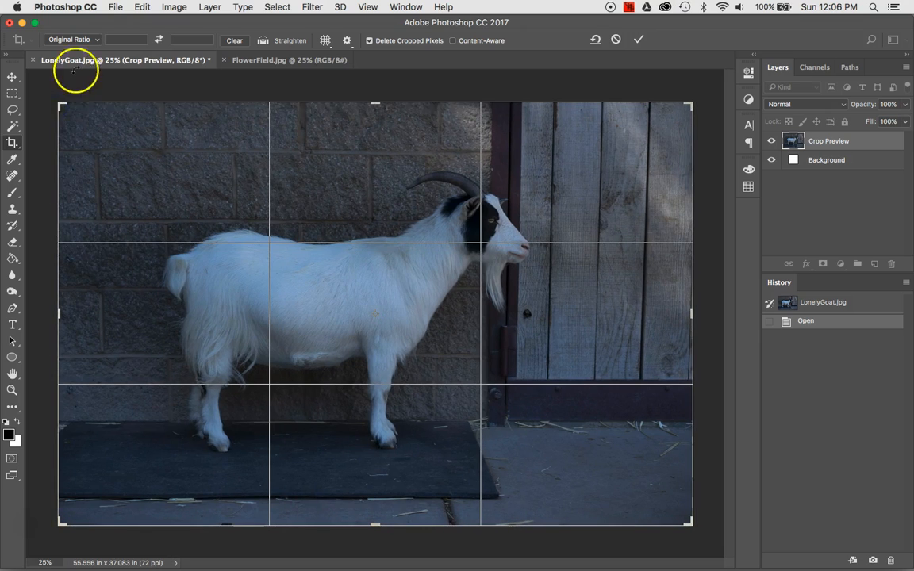
Constrain the crop box to the 1:1 (Square) ratio.
click(73, 40)
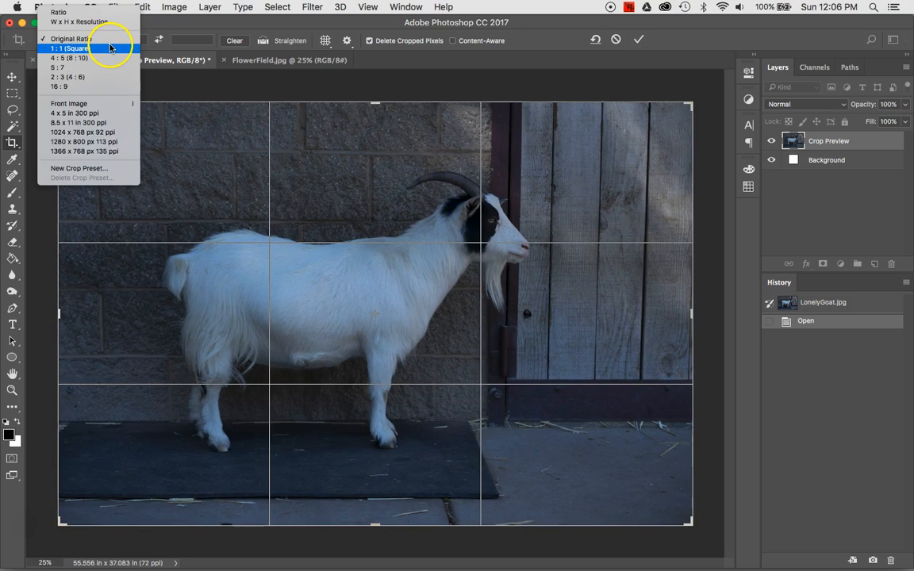
click(109, 48)
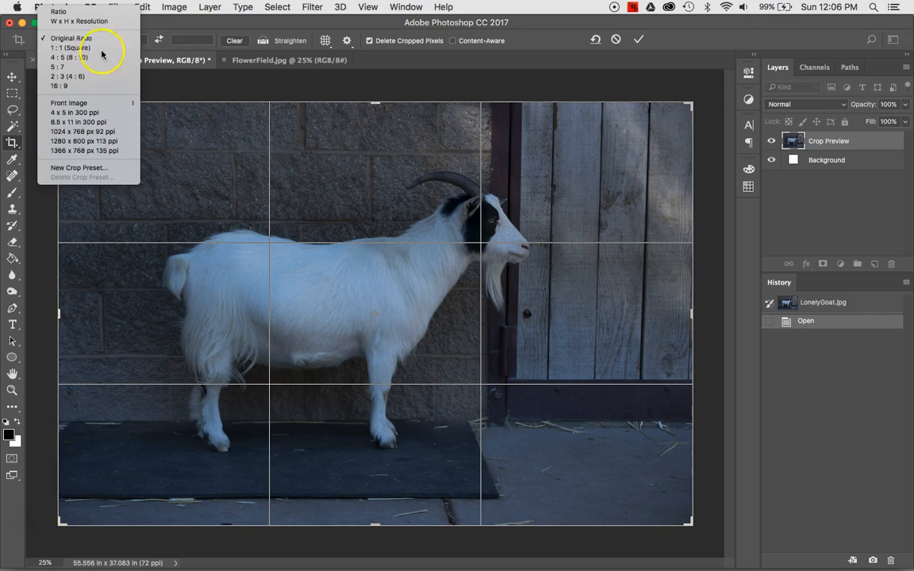
click(100, 40)
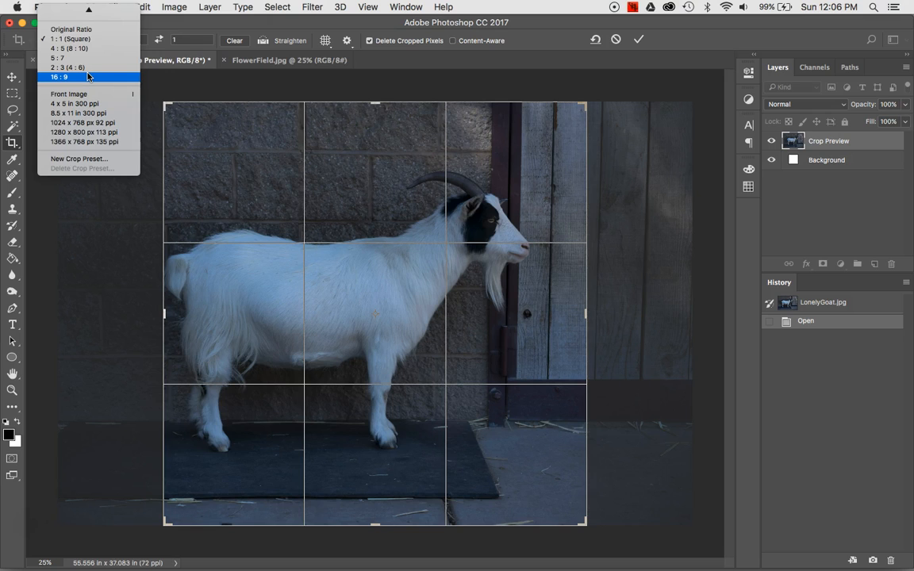
click(213, 92)
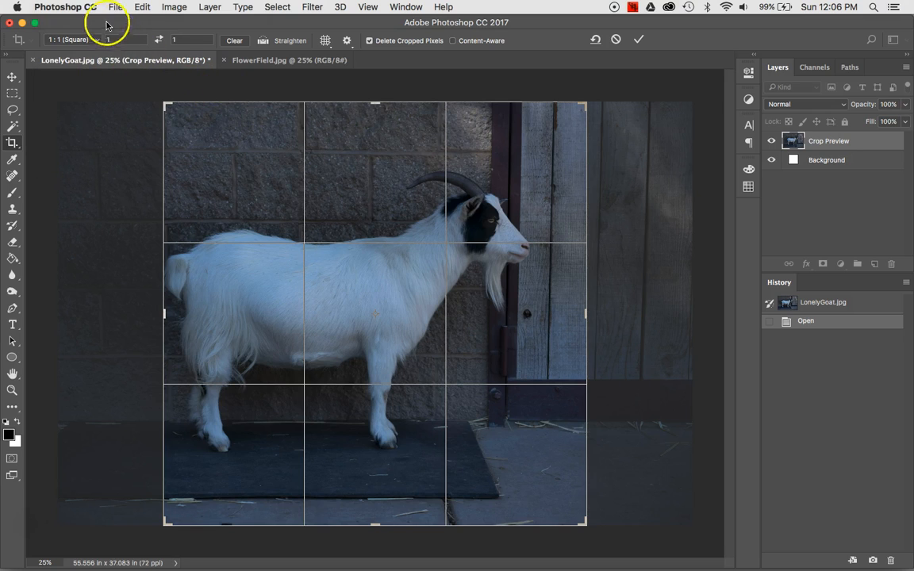
Switch the crop constraint to a custom ratio and set it to 4 by 5.
click(78, 39)
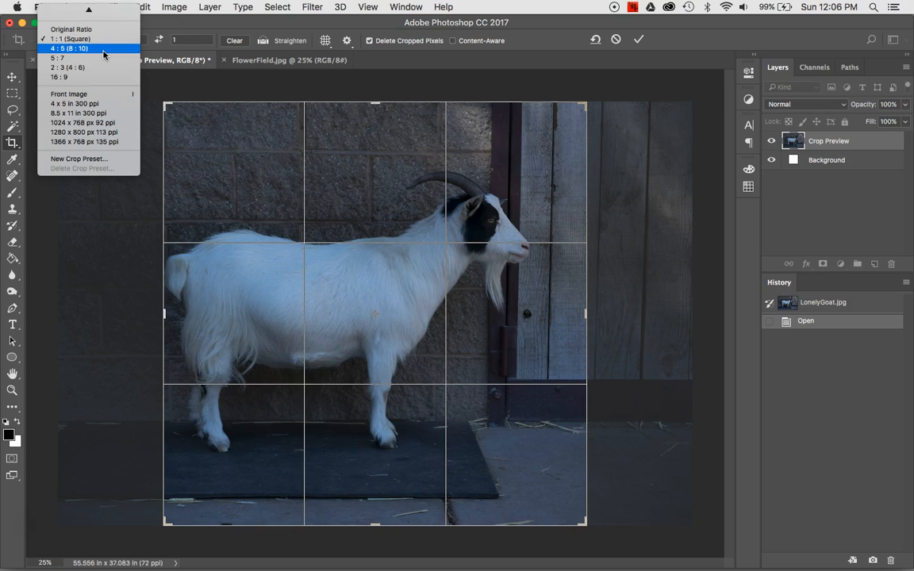
scroll(103, 54, up, 1)
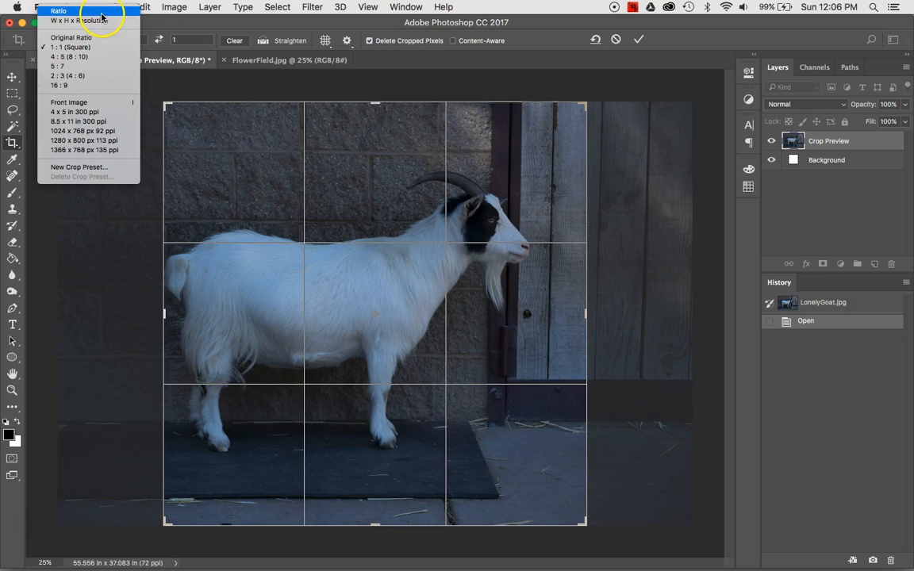
click(103, 14)
click(135, 37)
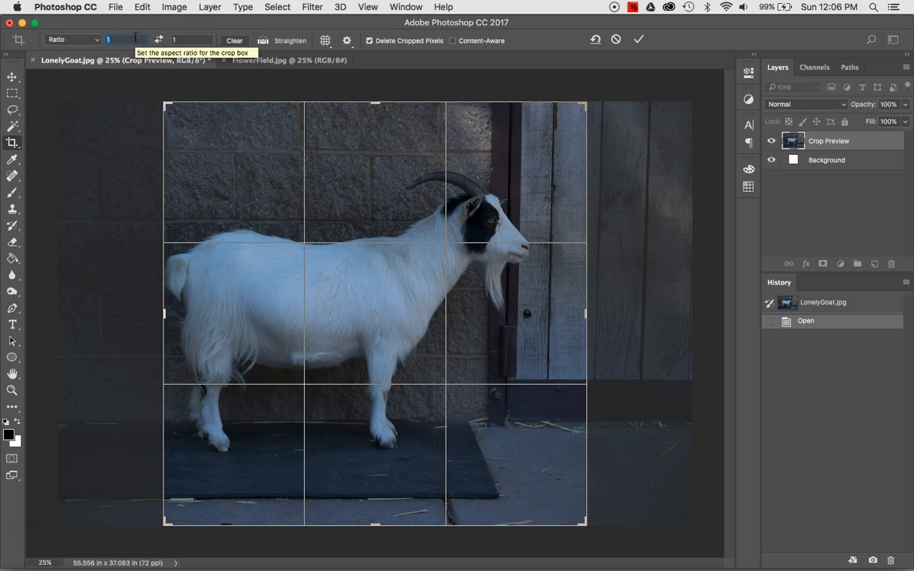
text(4)
key(Tab)
text(5)
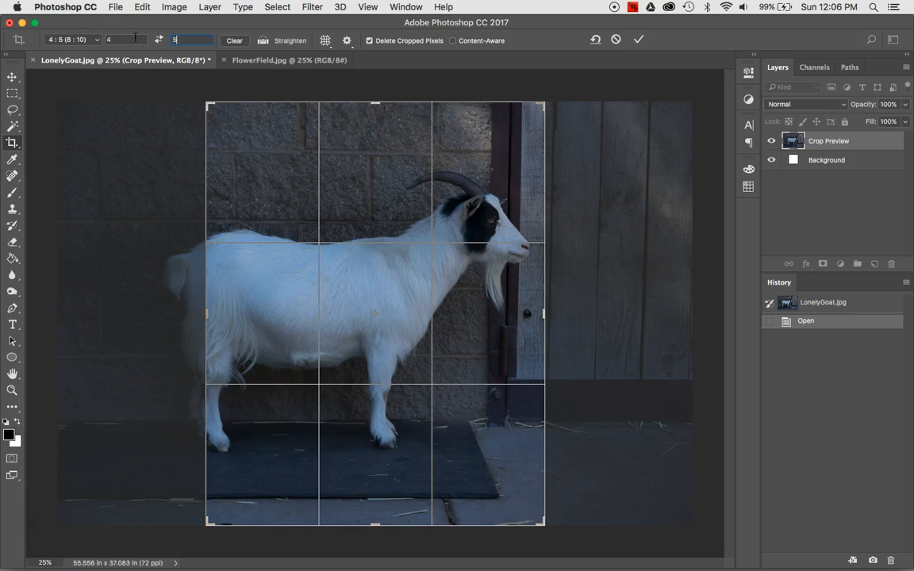
Swap the crop ratio's width and height so the crop box is landscape, 5 by 4.
click(107, 39)
click(173, 39)
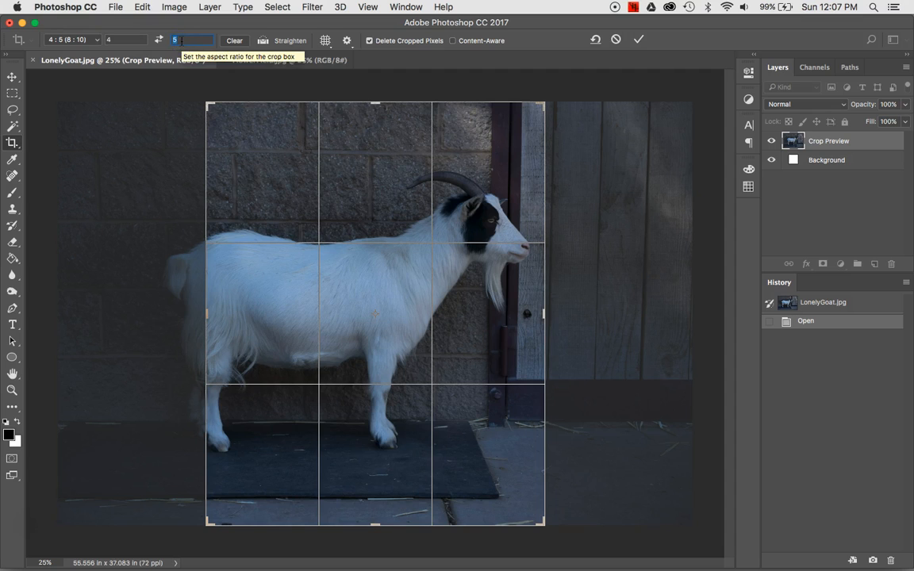
key(BackSpace)
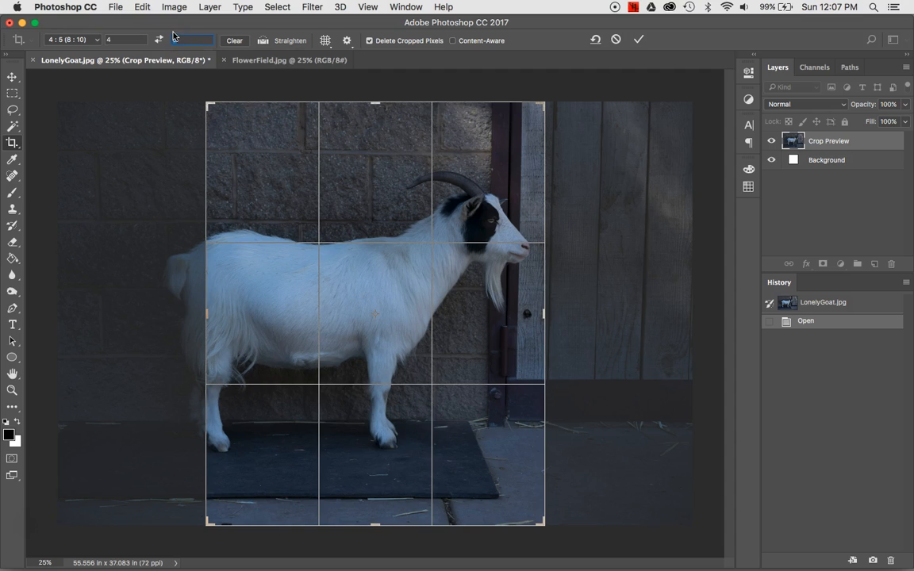
click(160, 38)
click(159, 38)
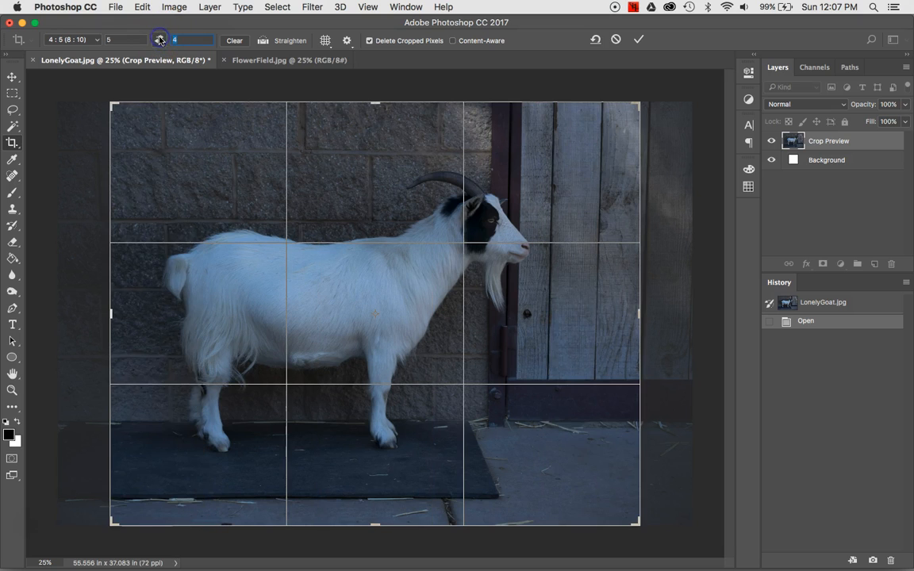
click(160, 40)
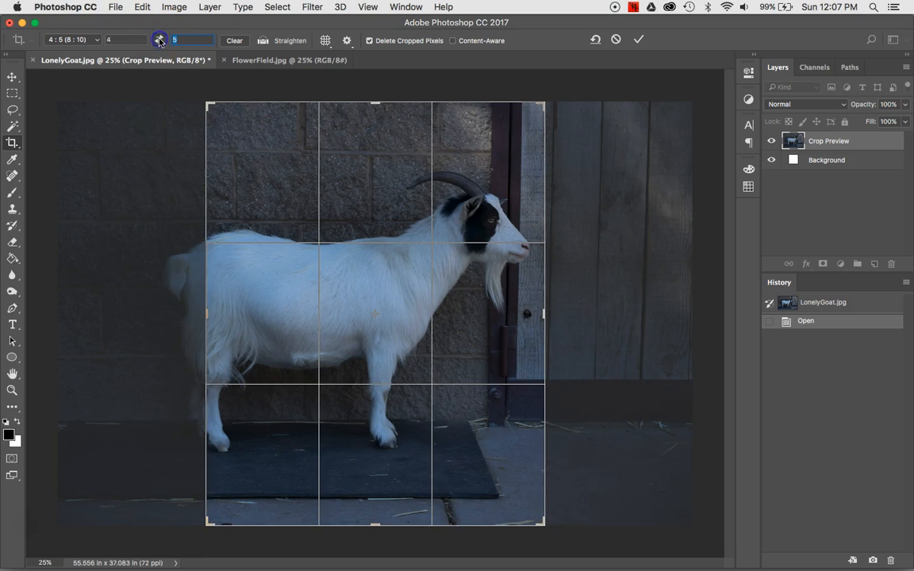
click(160, 40)
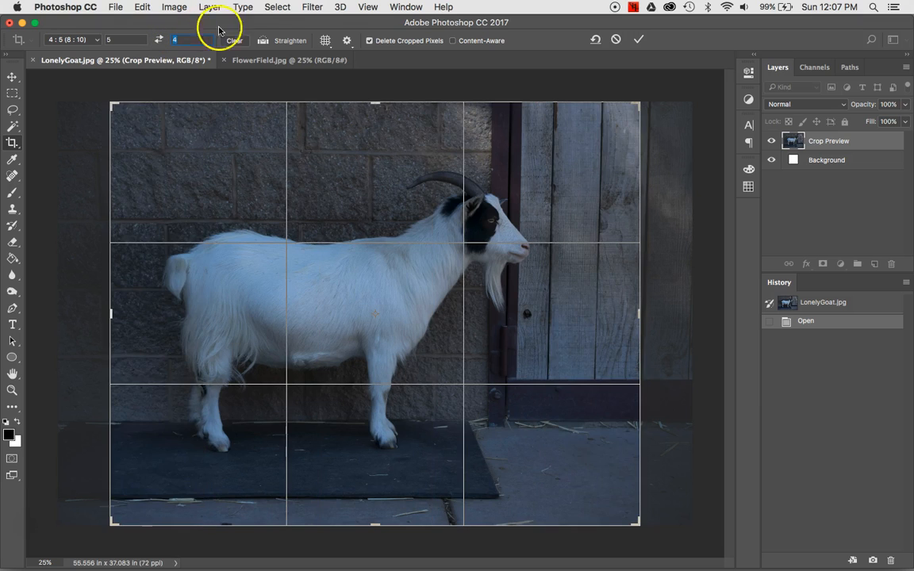
Straighten the photo along a horizontal mortar line in the brick wall and shrink the crop box around the goat to about 41 × 33 in.
click(264, 42)
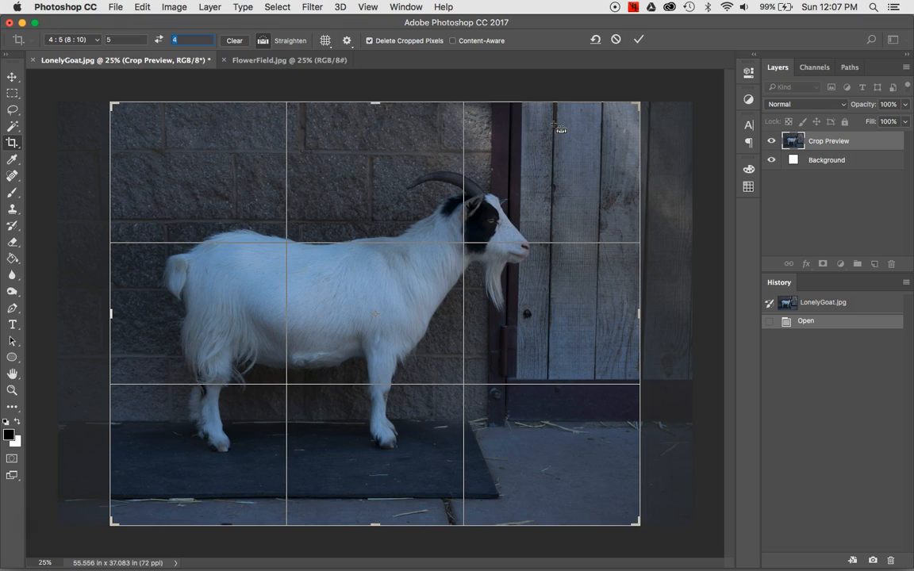
drag(429, 155, 206, 154)
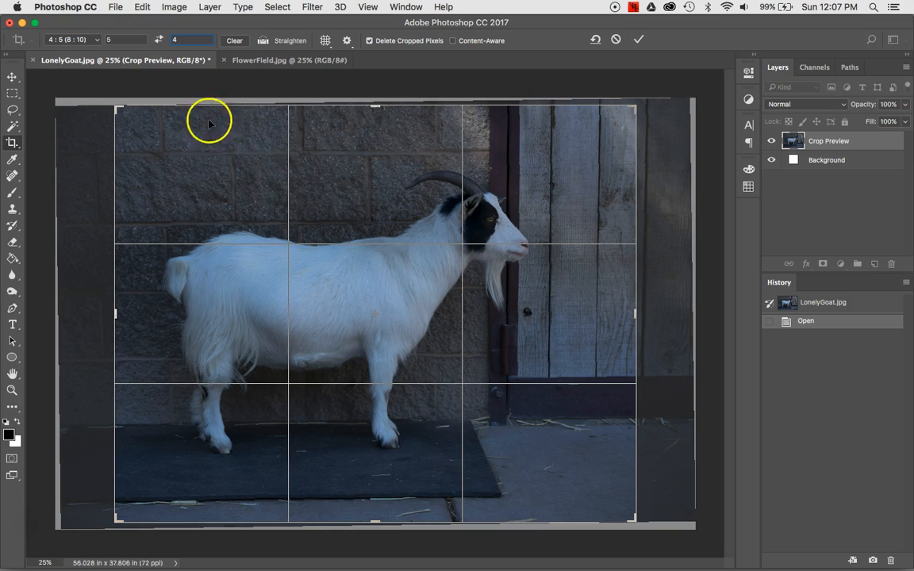
mouse_move(114, 105)
mouse_down()
mouse_move(77, 77)
mouse_move(126, 114)
mouse_up()
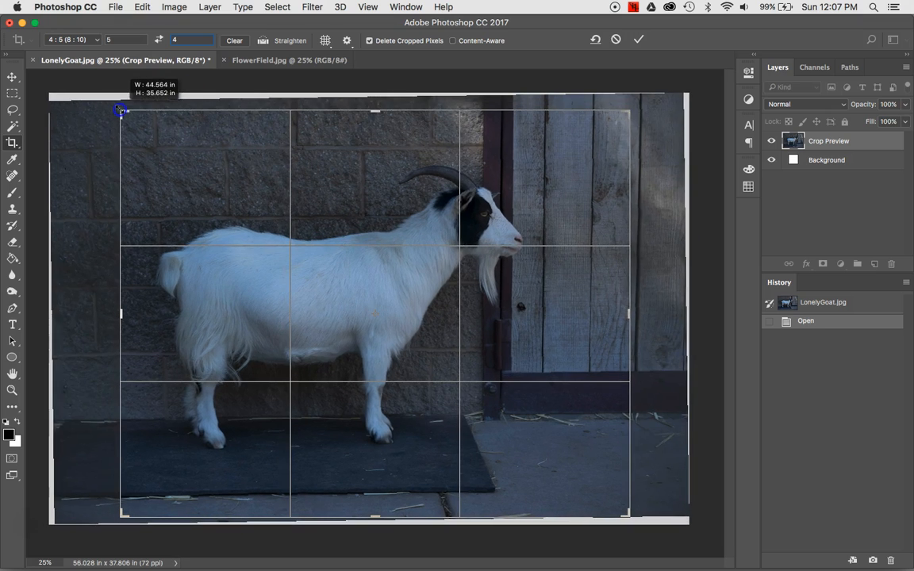
drag(627, 515, 607, 504)
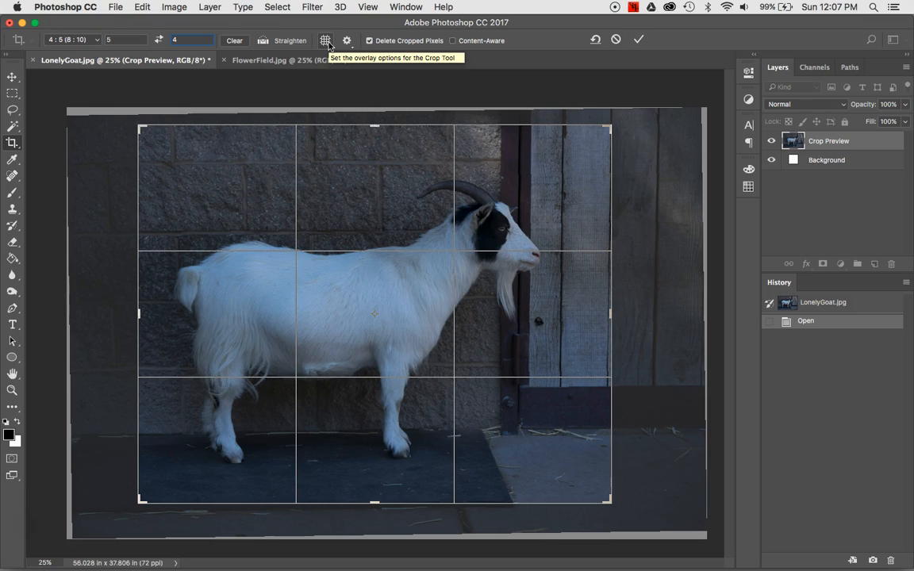
Shift the photo slightly to the right inside the crop box to reframe the goat.
click(495, 261)
drag(497, 260, 505, 254)
click(505, 229)
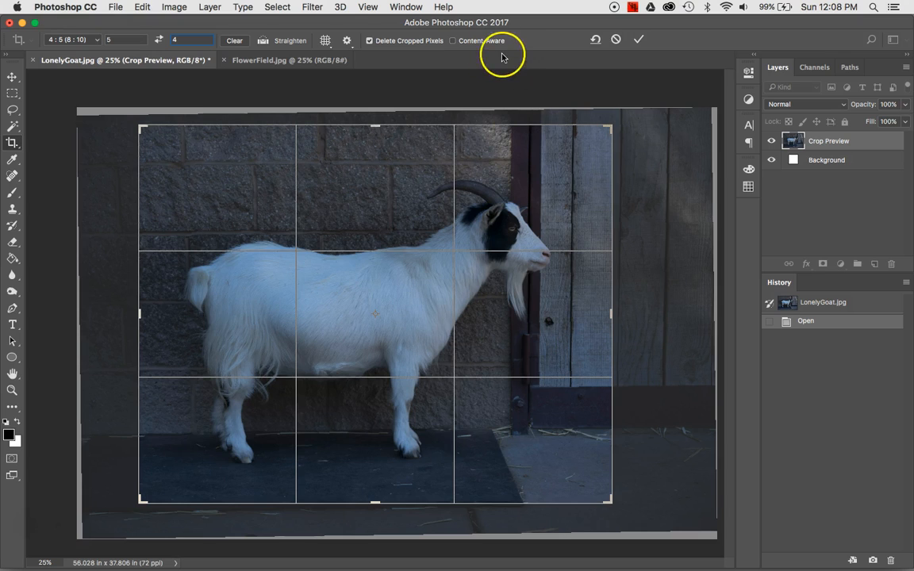
Turn off Delete Cropped Pixels, leave Content-Aware off, and apply the crop.
click(369, 41)
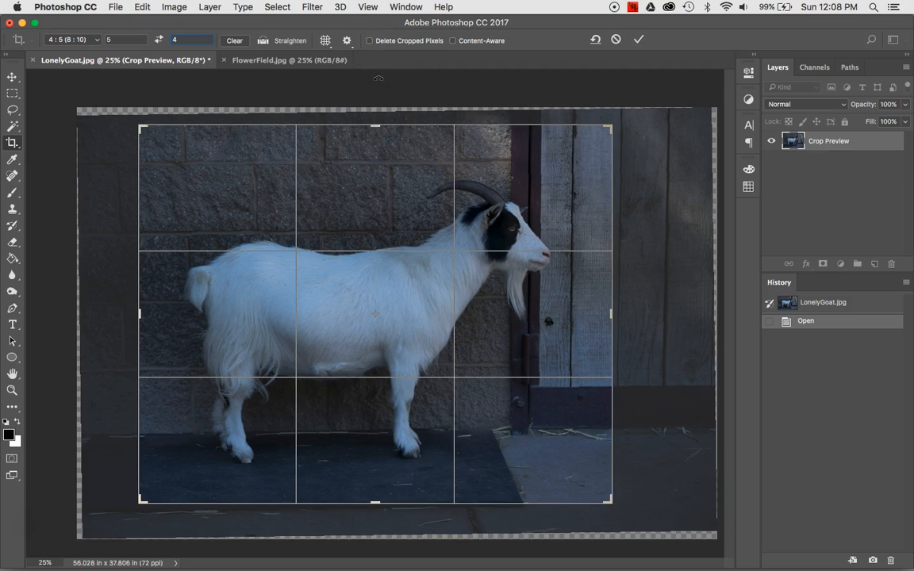
click(453, 40)
click(637, 40)
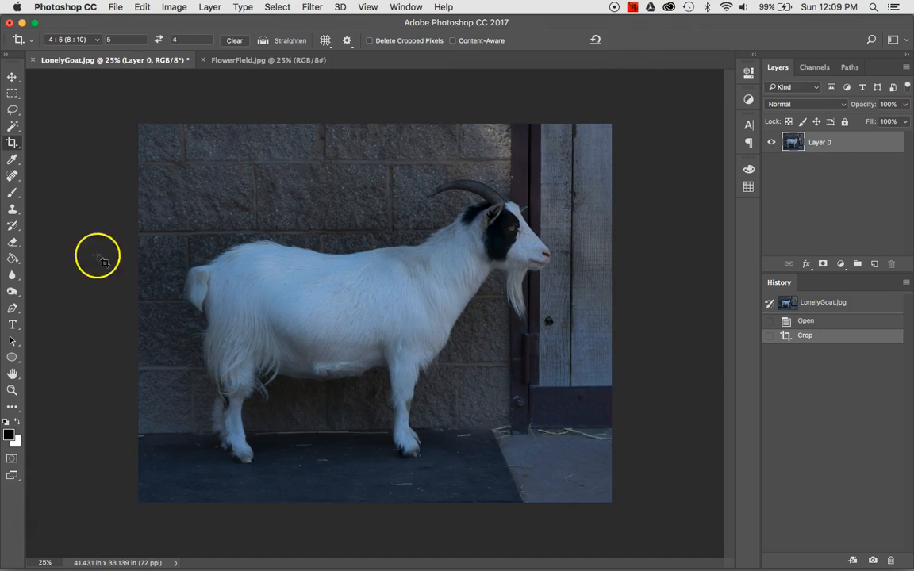
Reactivate the Crop tool on the cropped photo, reset the crop box, and pull its upper-right corner in slightly.
click(12, 79)
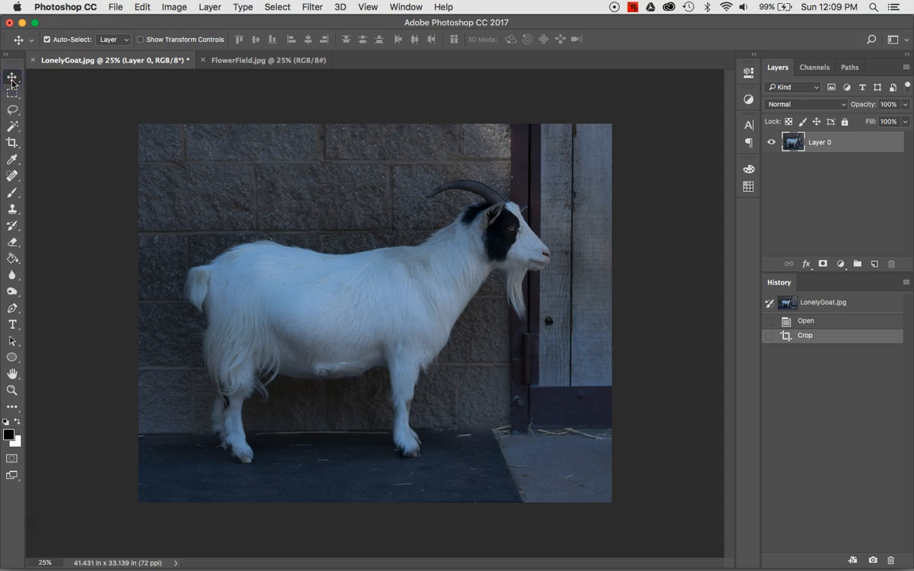
click(12, 143)
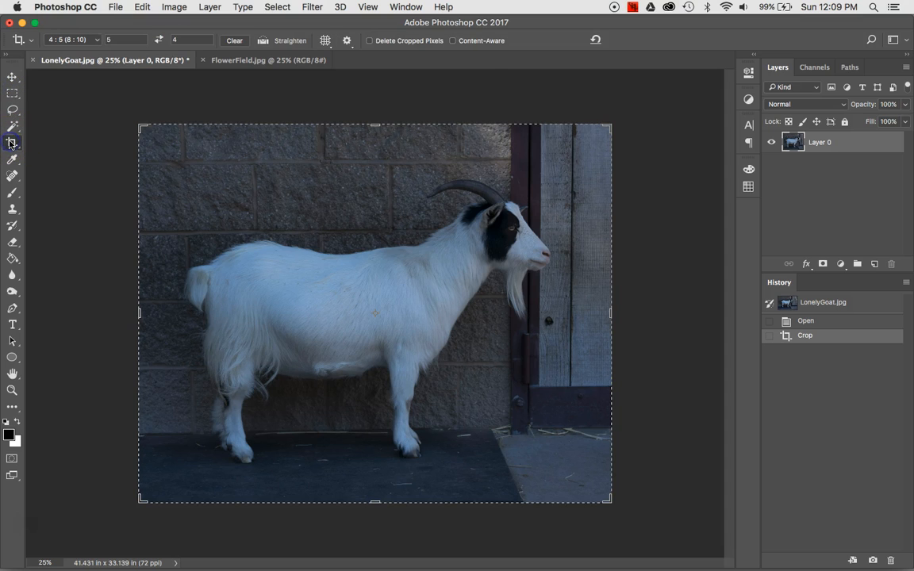
click(595, 40)
mouse_move(612, 126)
mouse_down()
mouse_move(643, 107)
mouse_move(625, 127)
mouse_move(635, 124)
mouse_move(610, 132)
mouse_up()
Constrain the new crop to the 4:5 (8:10) preset and swap it to 5 by 4 landscape.
click(95, 39)
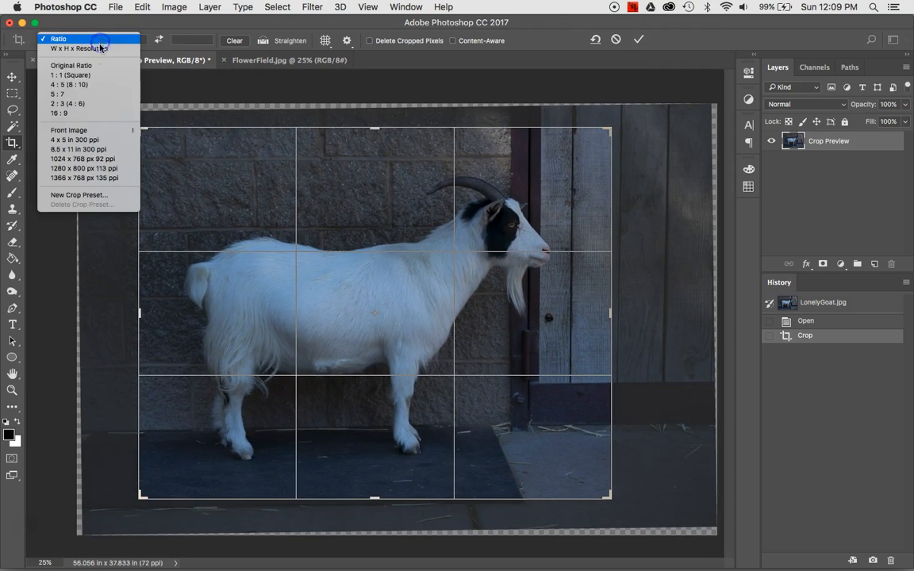
click(80, 85)
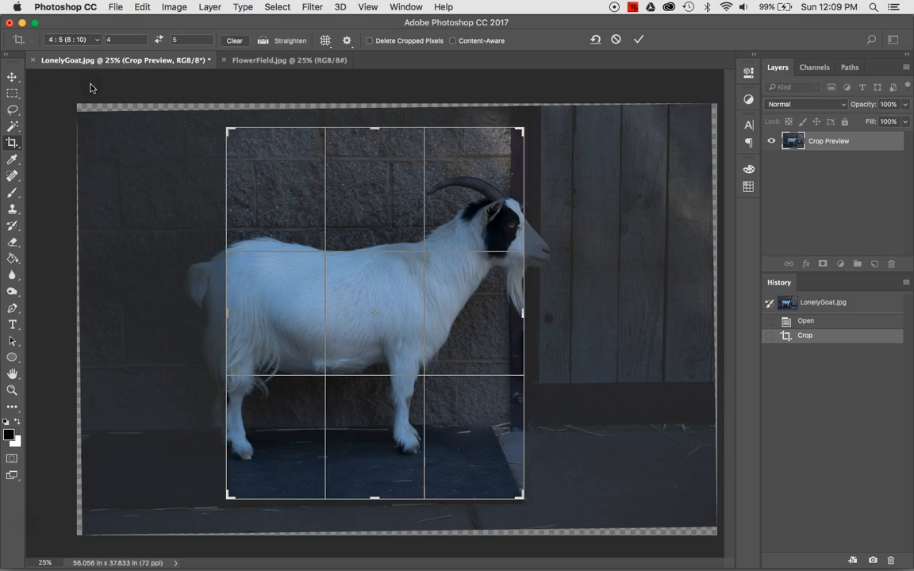
click(158, 40)
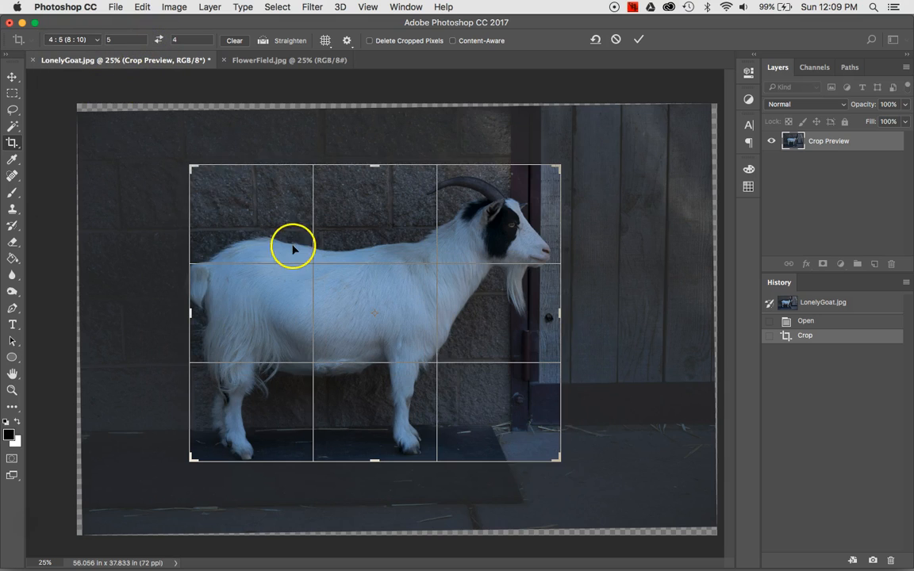
Enlarge the crop box around the goat to about 41 × 33 in and apply the crop.
drag(193, 166, 164, 147)
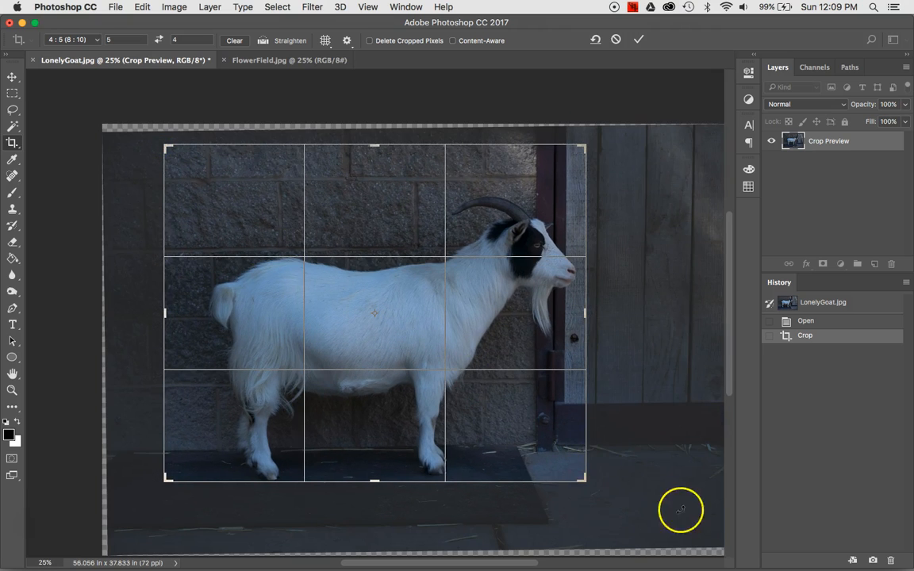
drag(586, 480, 610, 494)
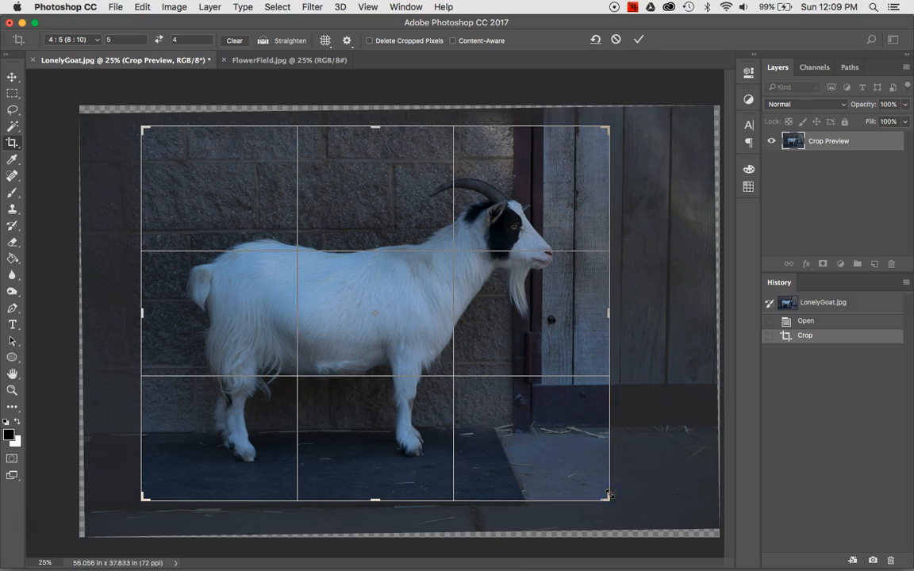
click(640, 40)
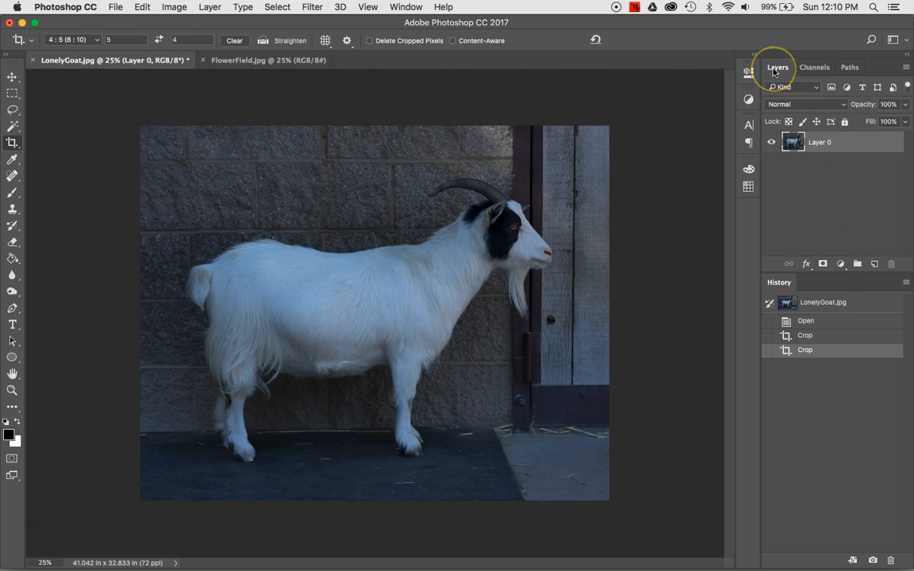
click(411, 7)
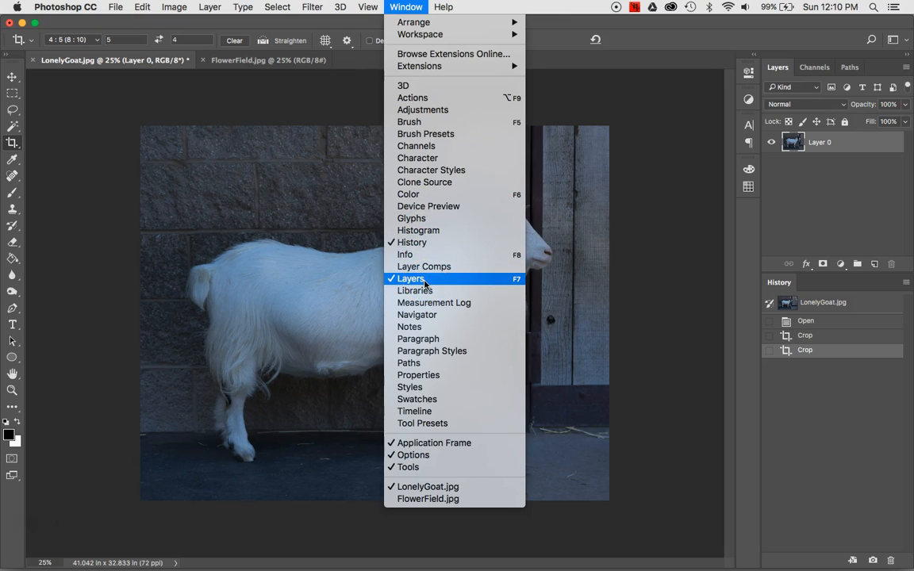
click(729, 41)
click(782, 75)
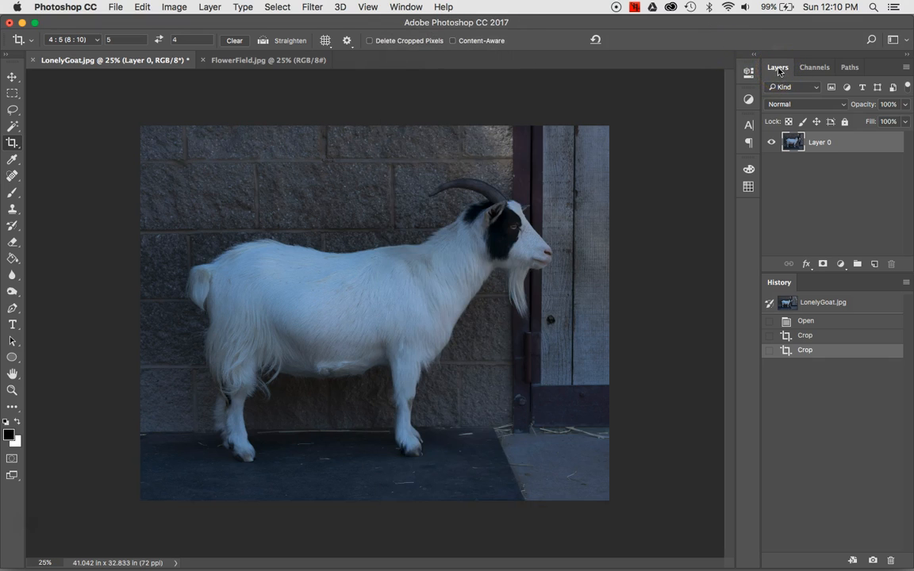
Add a Levels adjustment layer above the goat photo and pull the white point in to the histogram's bright end.
click(842, 266)
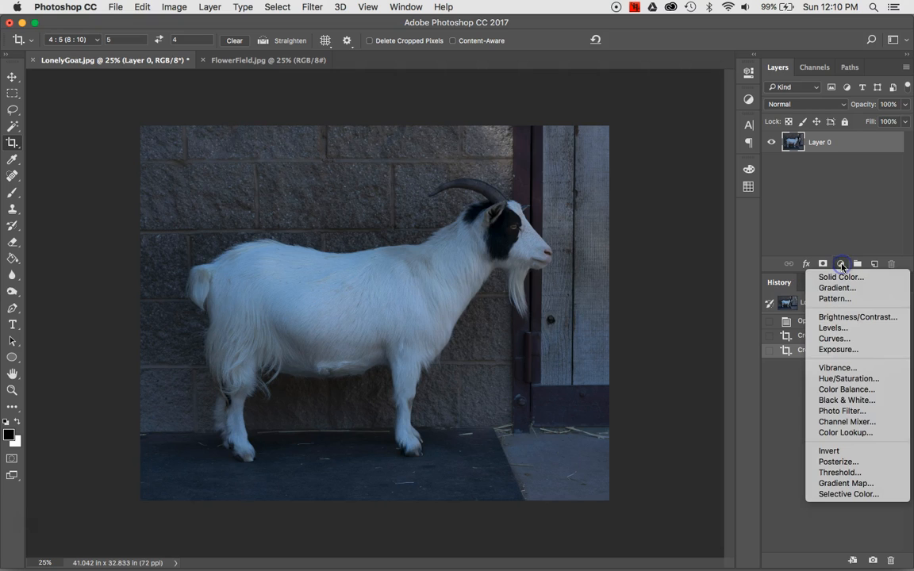
click(843, 328)
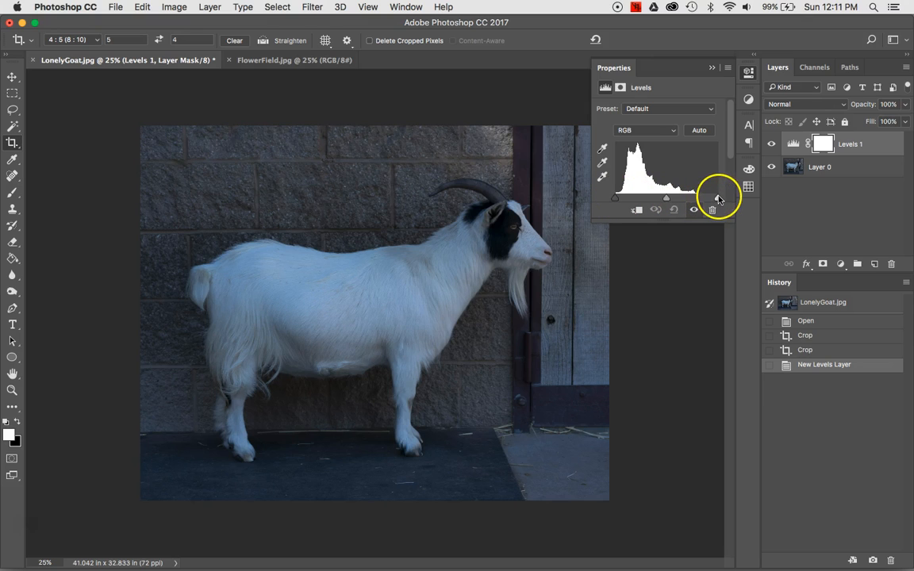
drag(717, 199, 697, 202)
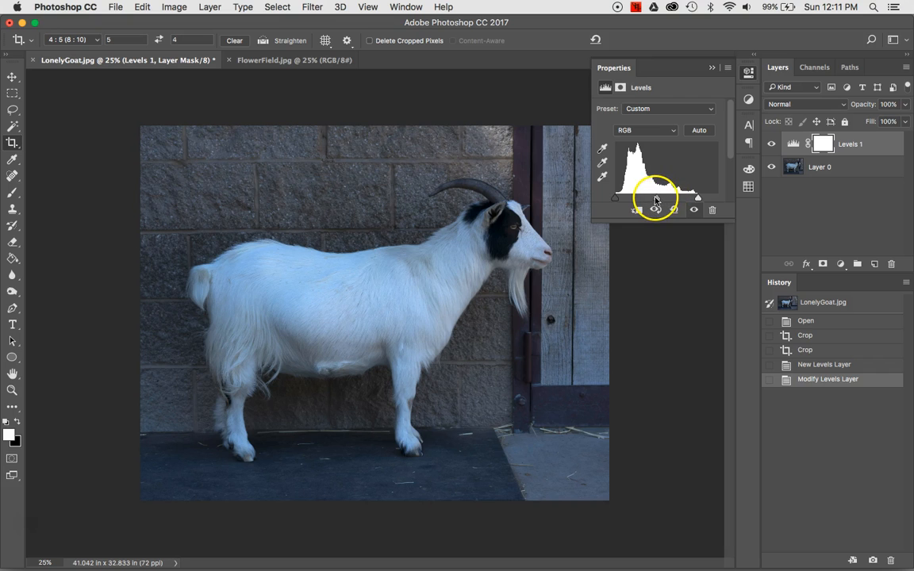
Try lighter and darker Levels midtones, settle the midtone slider about midway between the black and white points, and collapse the adjustment settings.
mouse_move(657, 199)
mouse_down()
mouse_move(641, 199)
mouse_move(669, 200)
mouse_move(651, 201)
mouse_up()
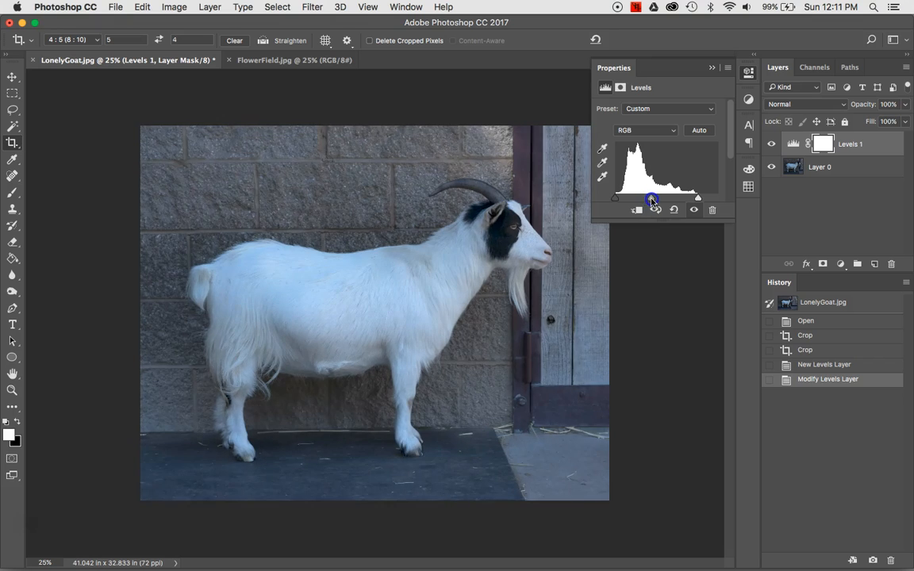
drag(647, 201, 645, 201)
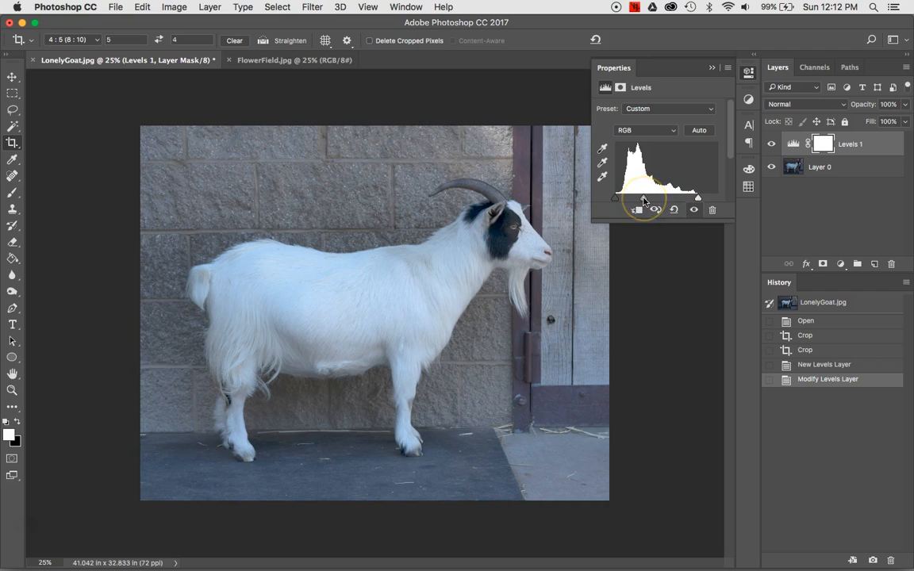
drag(644, 200, 663, 200)
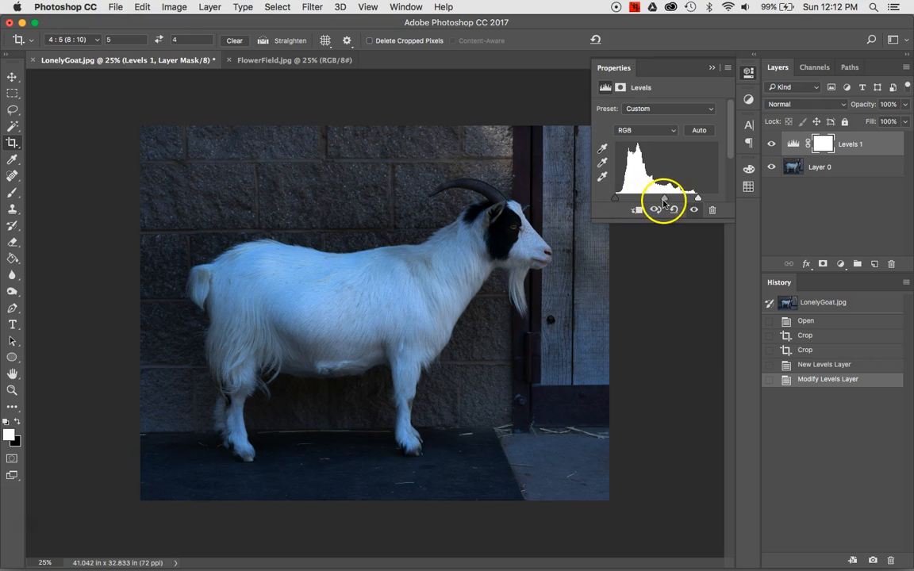
mouse_move(665, 200)
mouse_down()
mouse_move(637, 200)
mouse_move(659, 203)
mouse_up()
click(659, 204)
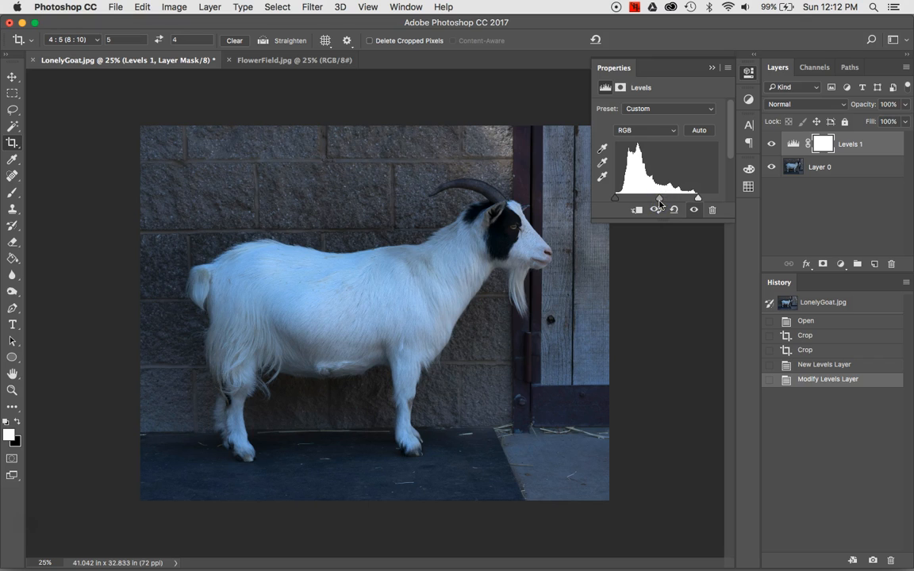
drag(660, 204, 658, 204)
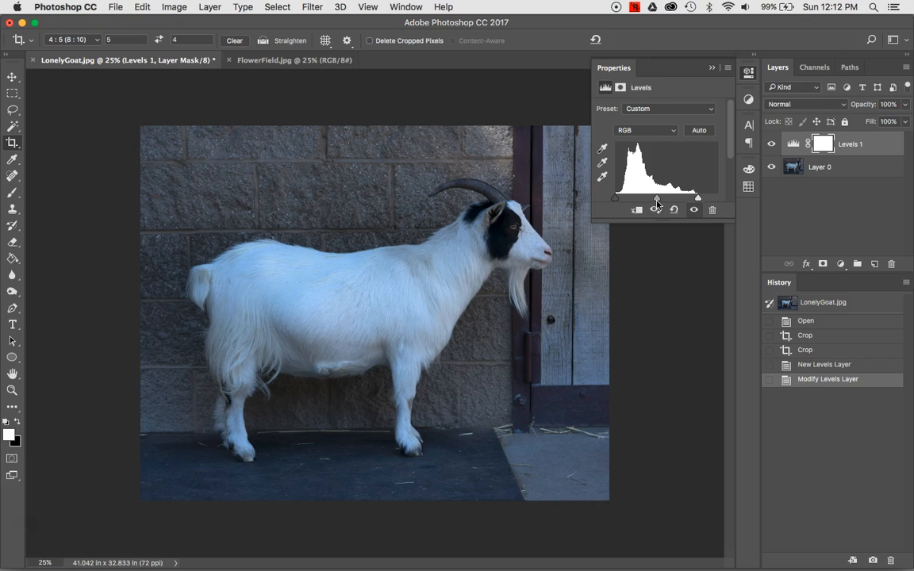
click(712, 68)
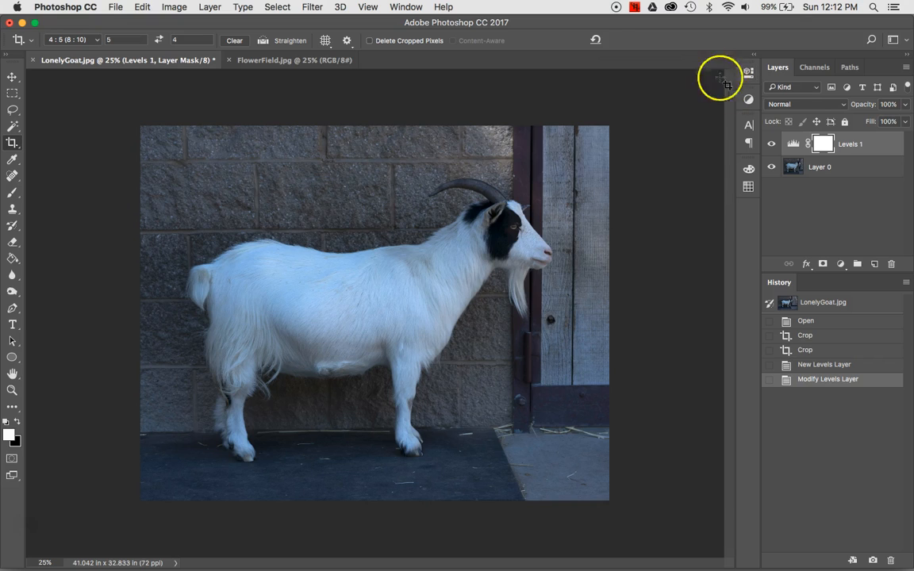
Add a Color Balance adjustment layer and set its Midtones to Cyan–Red +6, Magenta–Green -6 and Yellow–Blue -12.
click(840, 264)
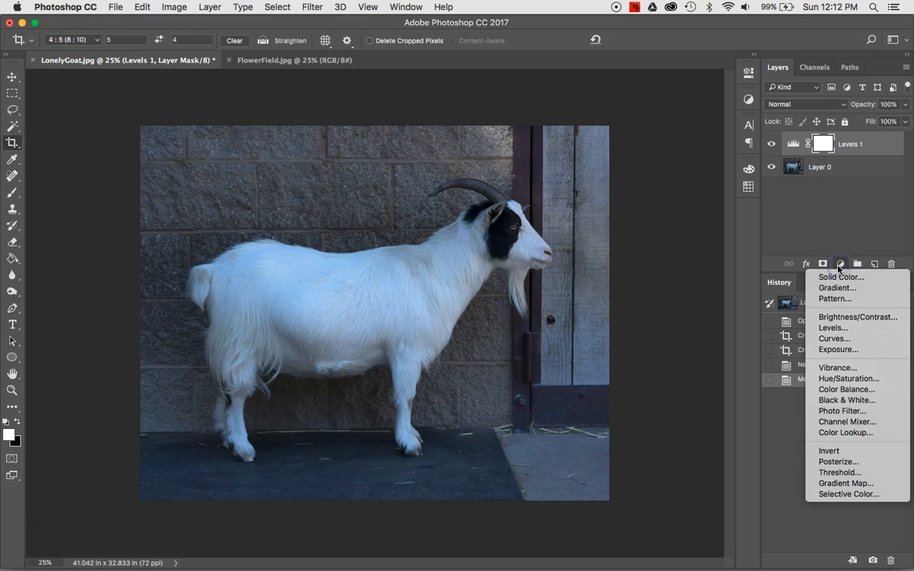
click(866, 391)
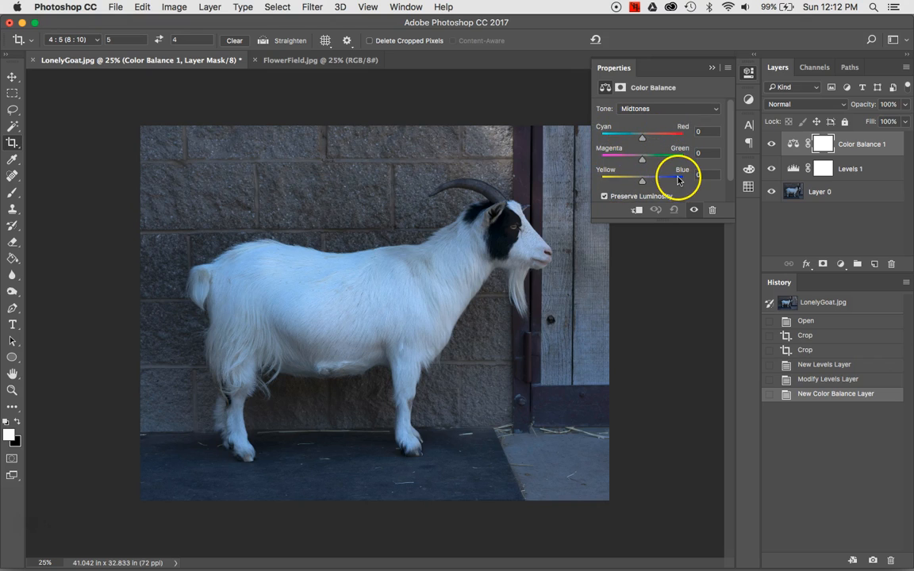
drag(643, 139, 639, 184)
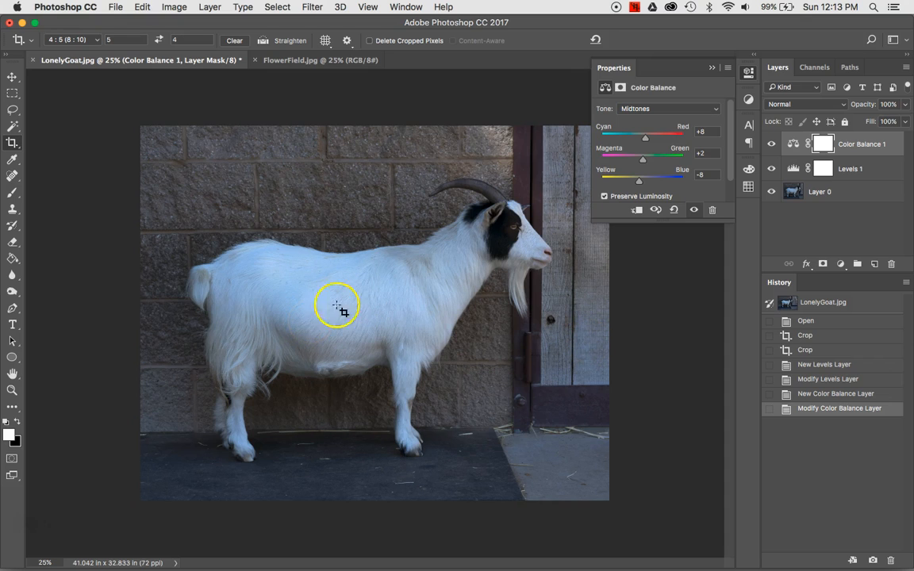
drag(643, 182, 640, 161)
click(646, 141)
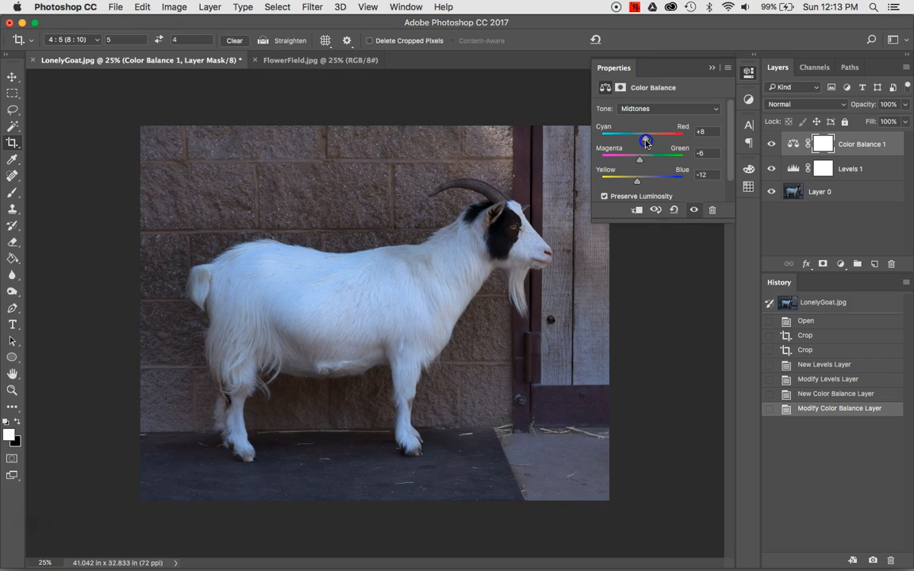
drag(646, 141, 646, 143)
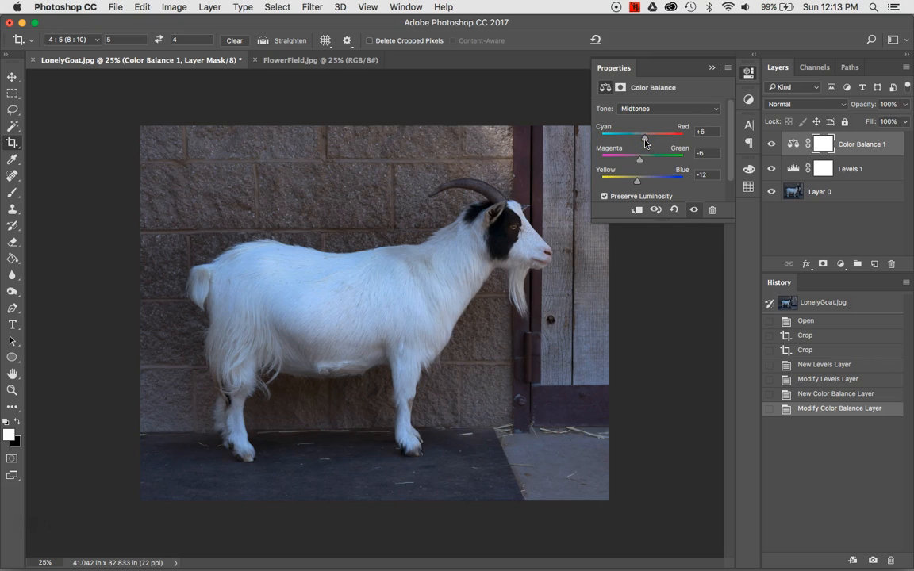
Compare the goat photo with its previous state before the Color Balance change.
click(657, 211)
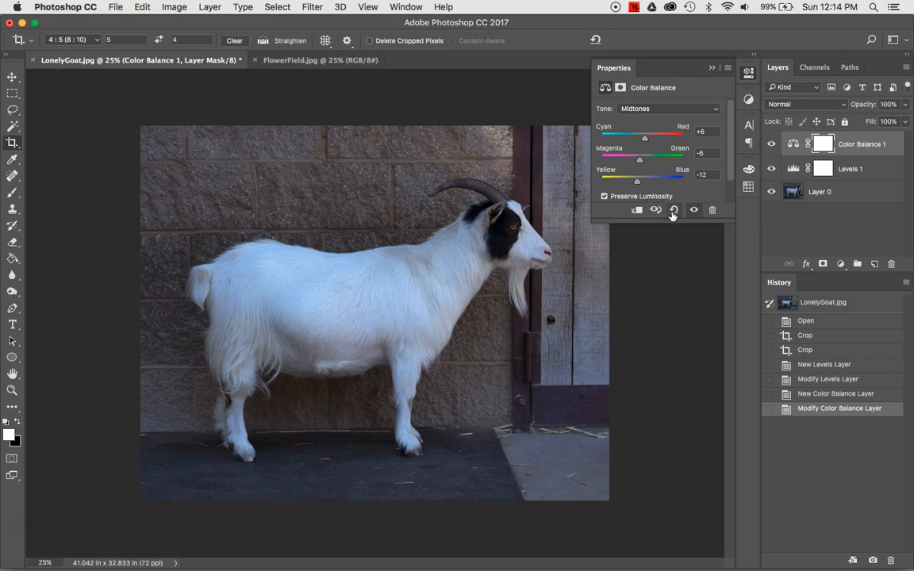
click(655, 209)
drag(654, 209, 655, 209)
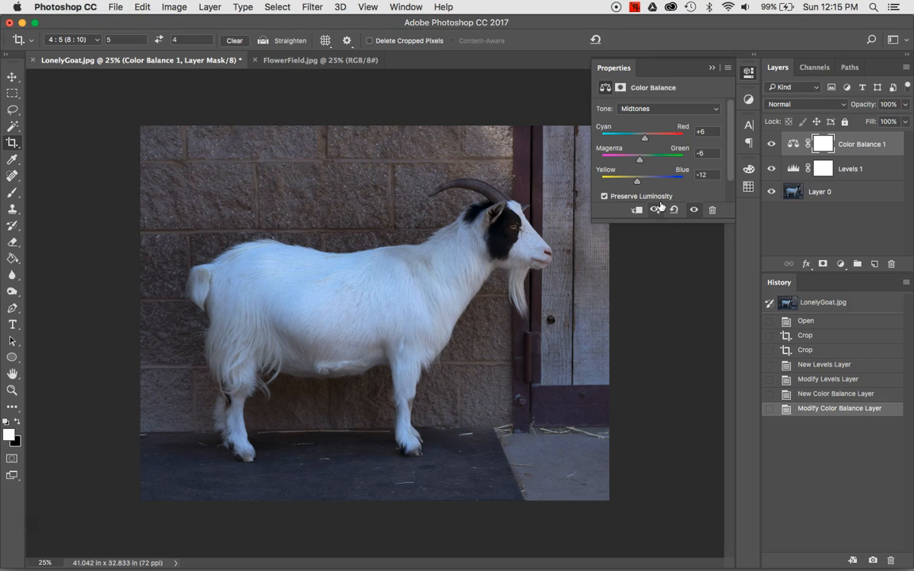
Raise the Color Balance layer's Cyan–Red midtone value to +15.
click(671, 191)
click(645, 141)
drag(646, 141, 650, 142)
Toggle the previous-state view repeatedly to check the redder midtones, and leave the Color Balance settings collapsed.
click(654, 210)
click(655, 211)
click(655, 211)
drag(655, 210, 655, 211)
click(712, 70)
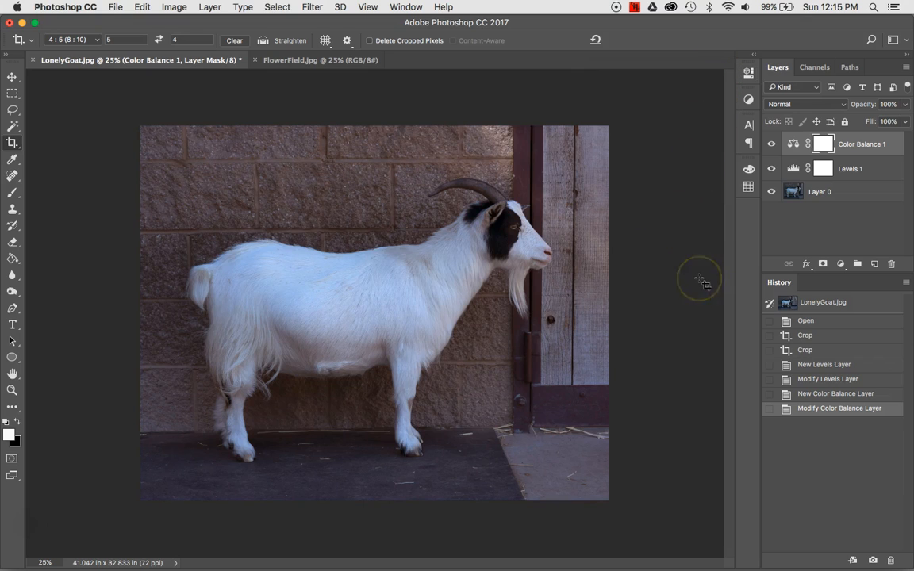
click(750, 73)
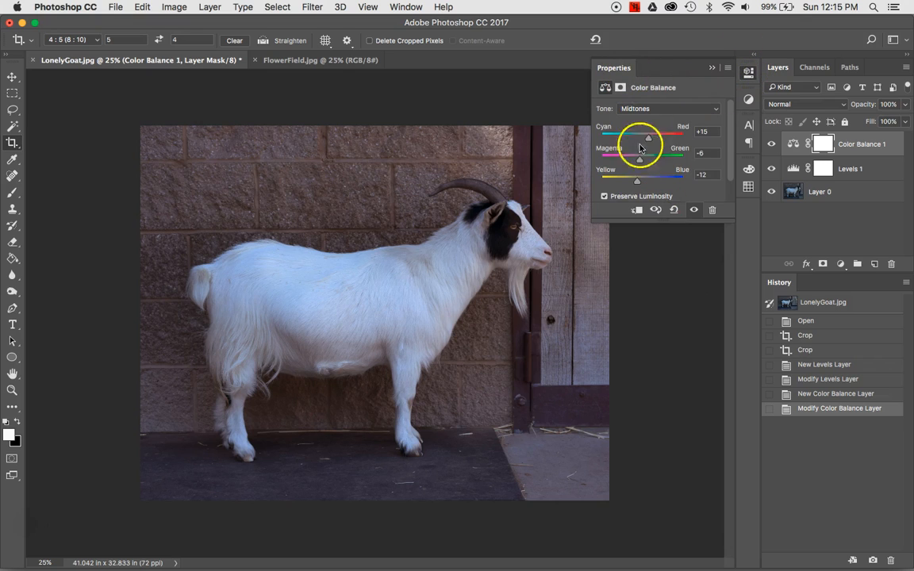
click(711, 68)
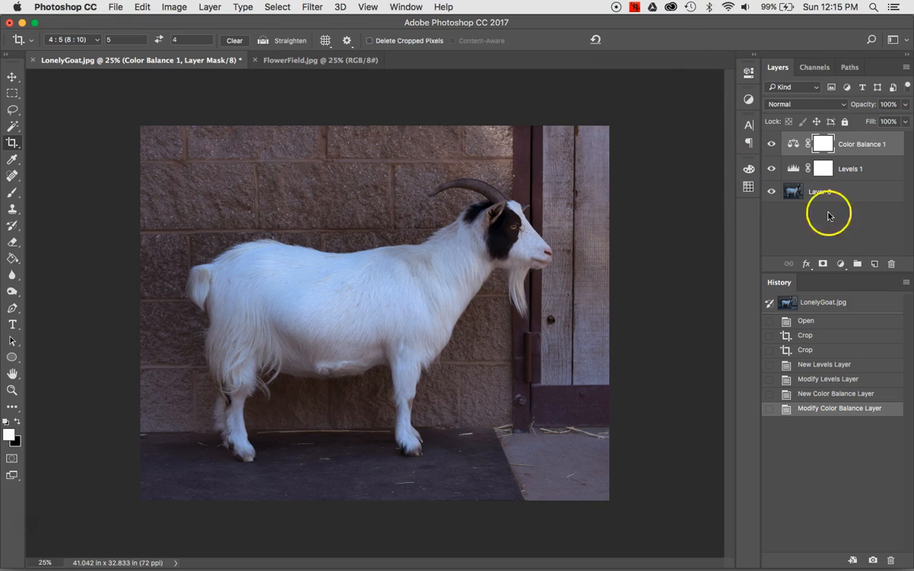
Switch to the FlowerField.jpg document, activate the Move tool, and add a Hue/Saturation adjustment layer.
click(304, 63)
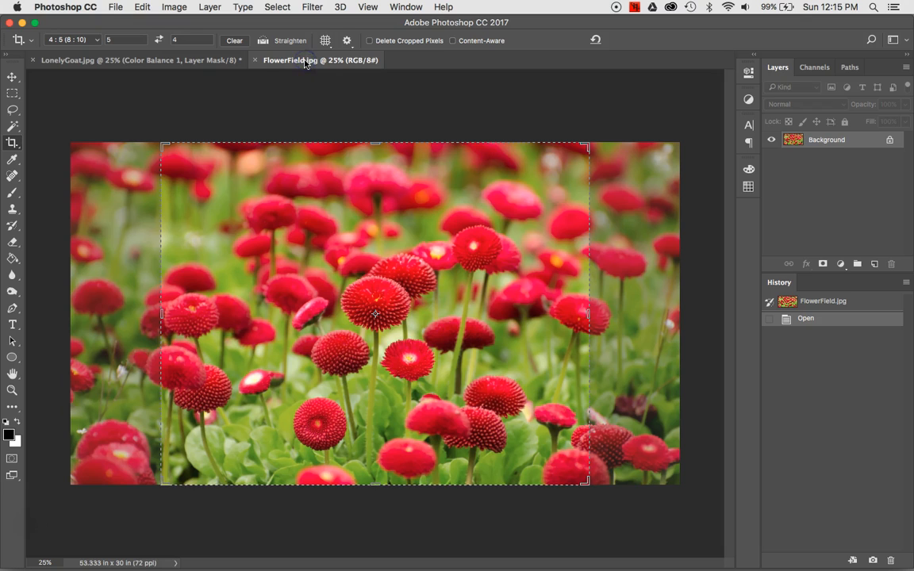
click(13, 77)
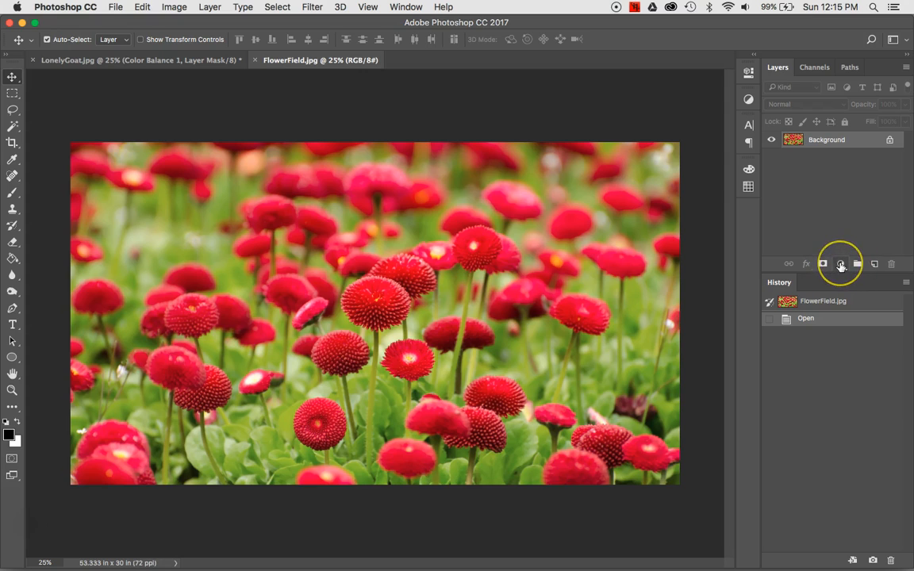
click(841, 265)
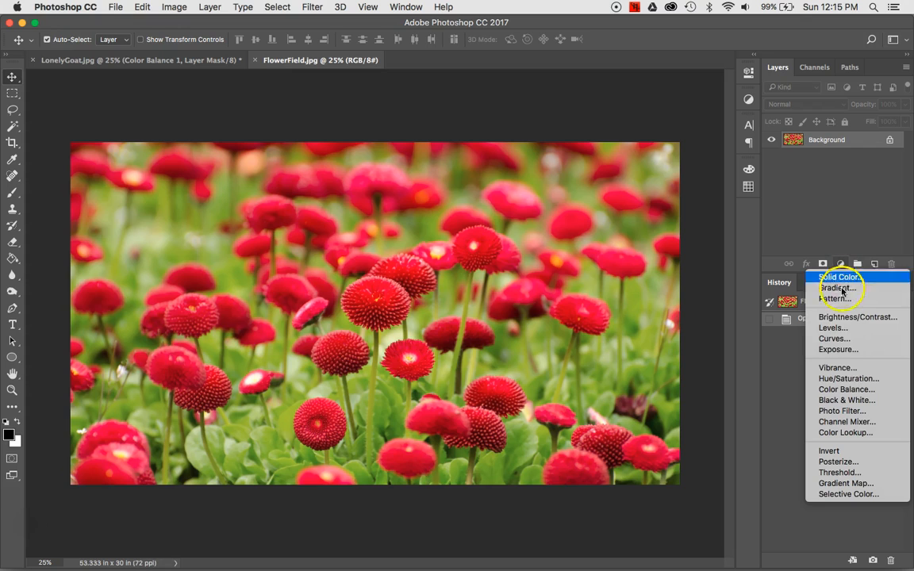
click(843, 380)
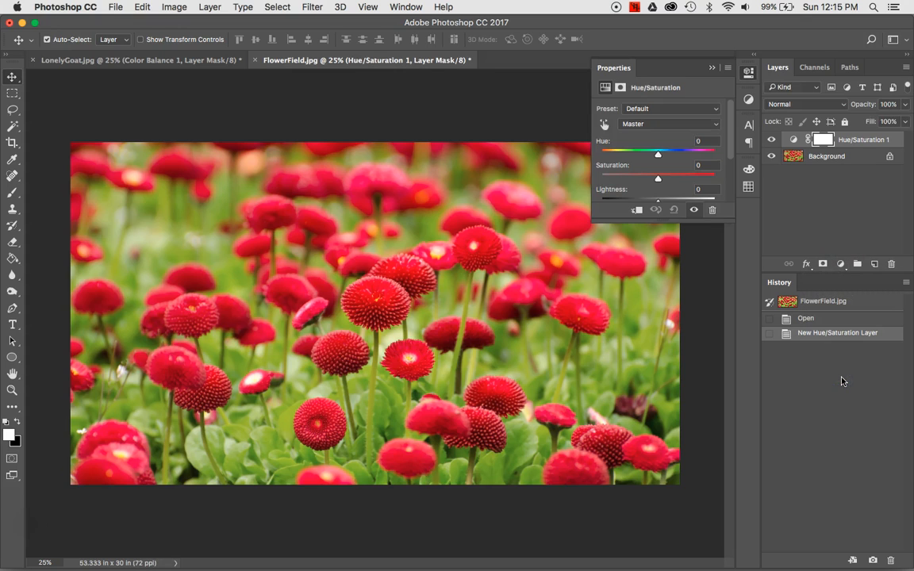
Try the Master saturation at -77, -100 and +100, and return it to 0.
click(658, 181)
drag(658, 181, 615, 183)
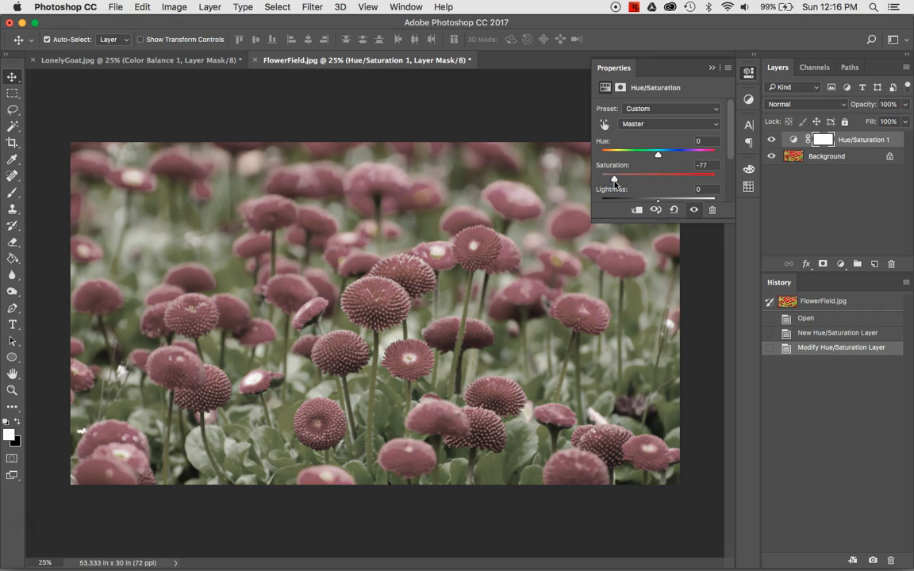
drag(615, 184, 602, 182)
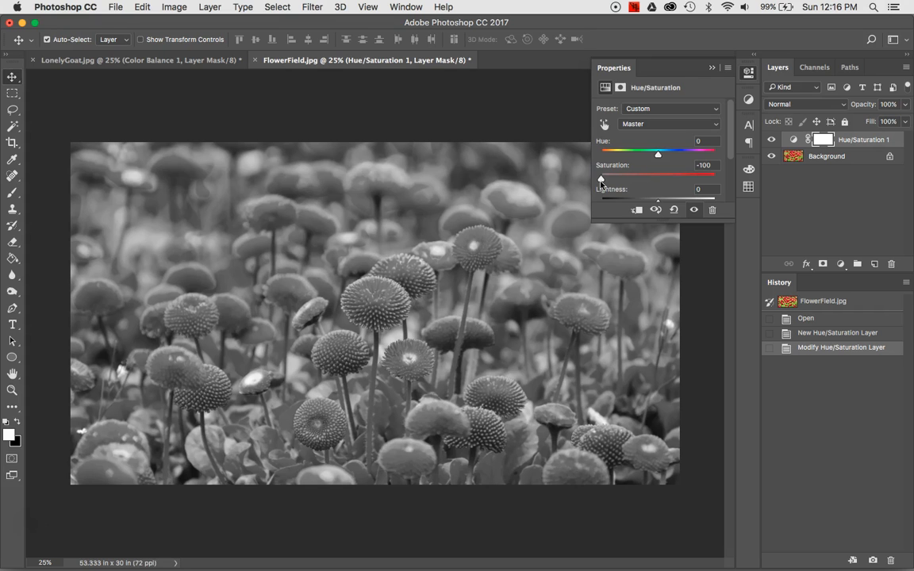
drag(601, 182, 716, 175)
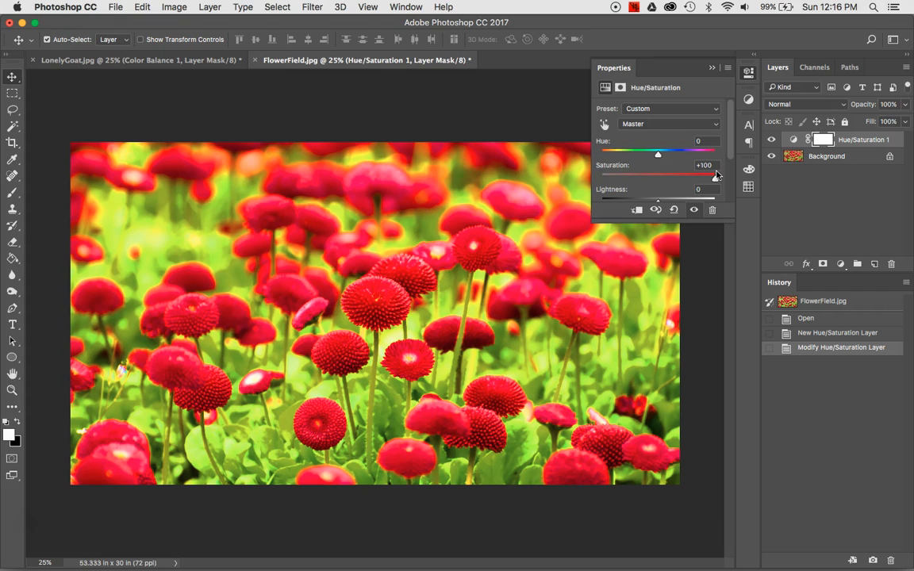
drag(717, 174, 657, 181)
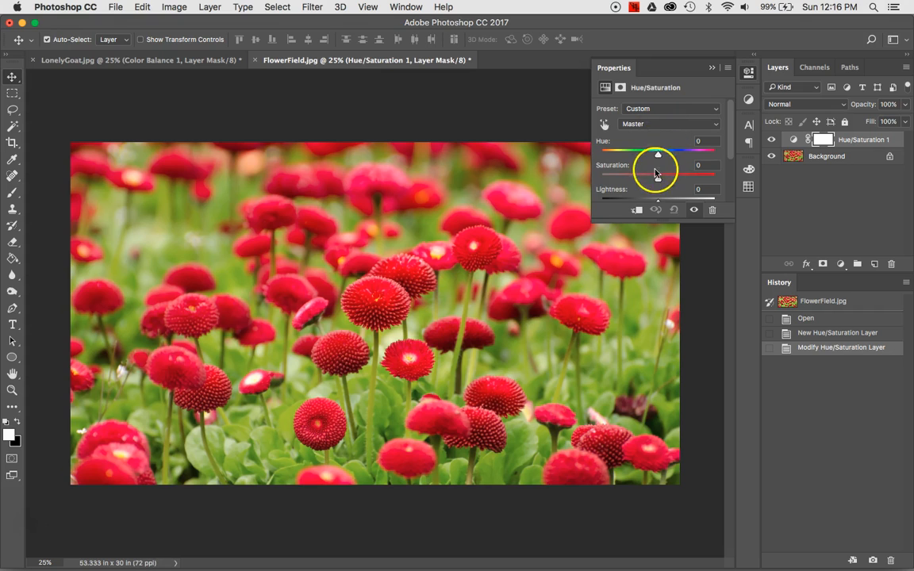
Try adjusting the saturation of the Cyans range, and set the Greens range's saturation to -1.
click(651, 127)
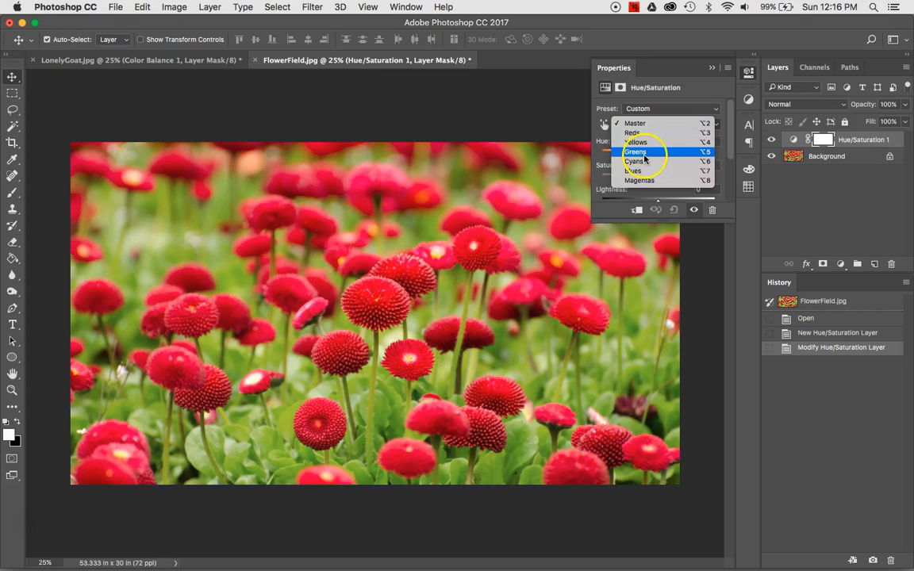
click(643, 161)
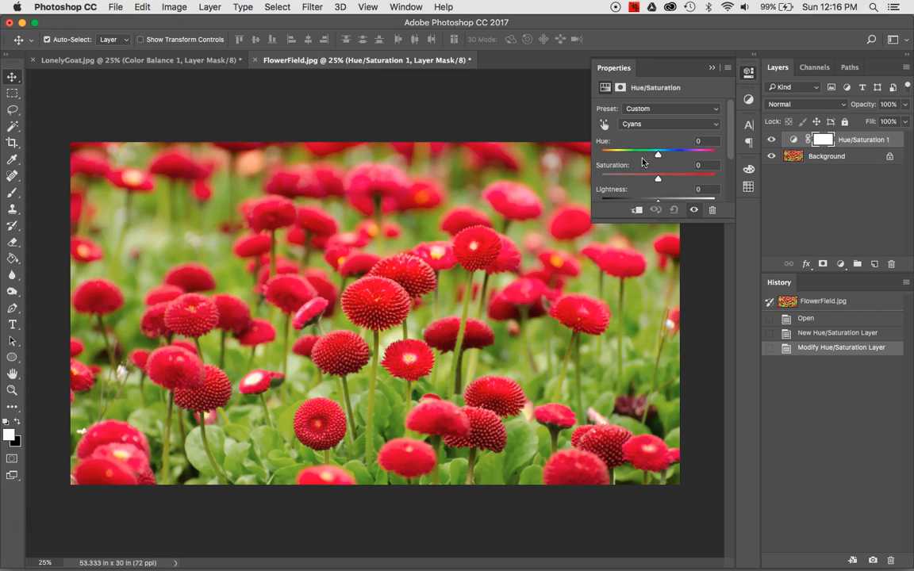
mouse_move(659, 181)
mouse_down()
mouse_move(619, 179)
mouse_move(657, 183)
mouse_up()
click(649, 125)
click(644, 116)
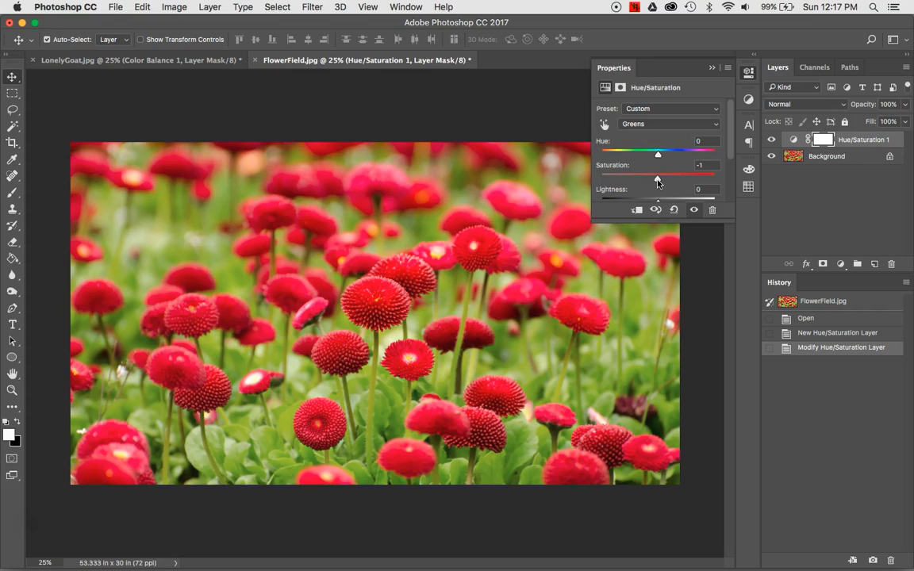
Sample the green foliage with the on-image adjustment tool and lower the Yellows saturation to -56.
click(604, 125)
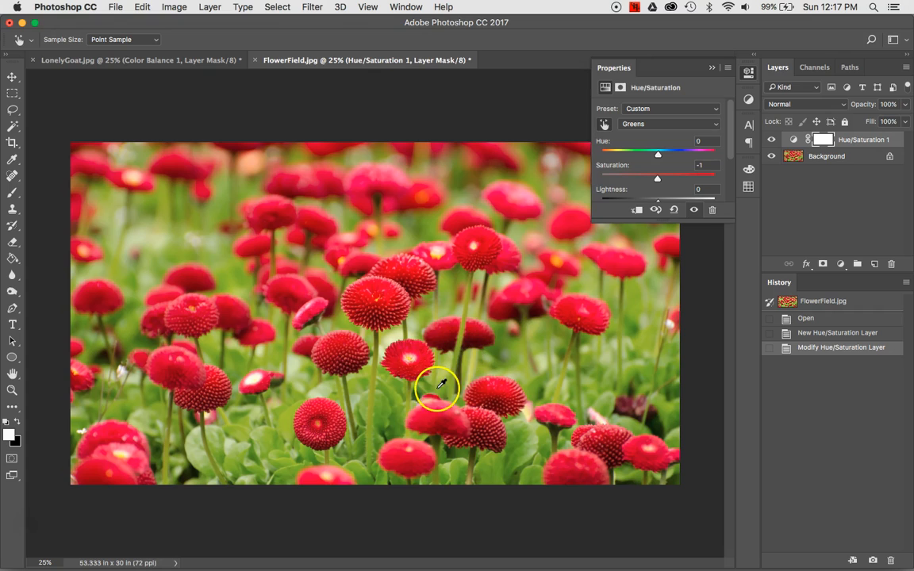
click(384, 407)
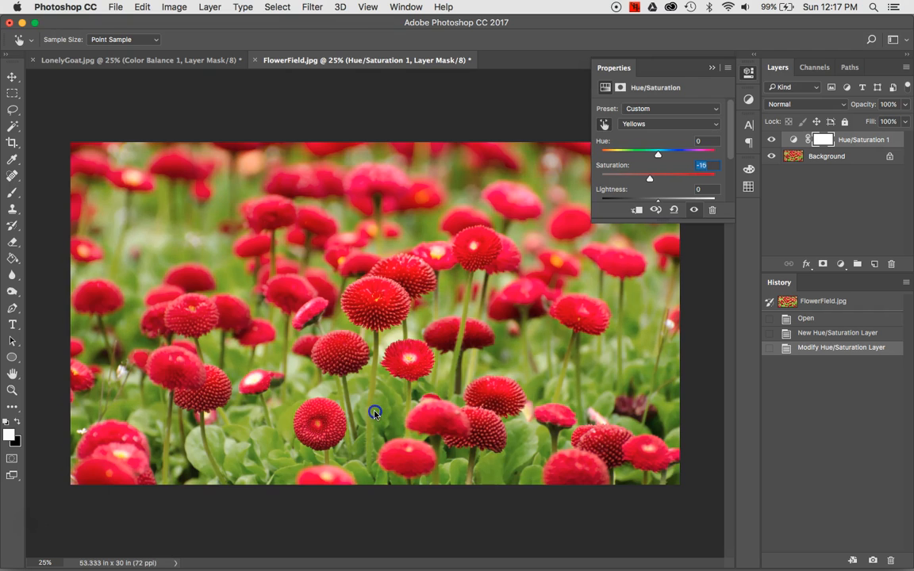
drag(367, 412, 350, 421)
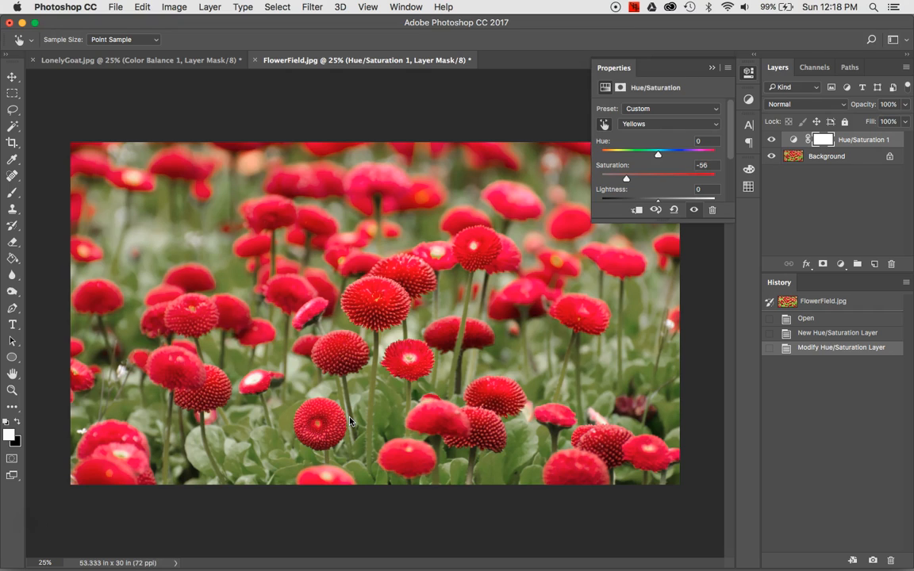
Sample a red flower with the on-image adjustment tool, raise the Reds saturation to +32, and compare with the previous state.
click(380, 304)
drag(380, 304, 398, 309)
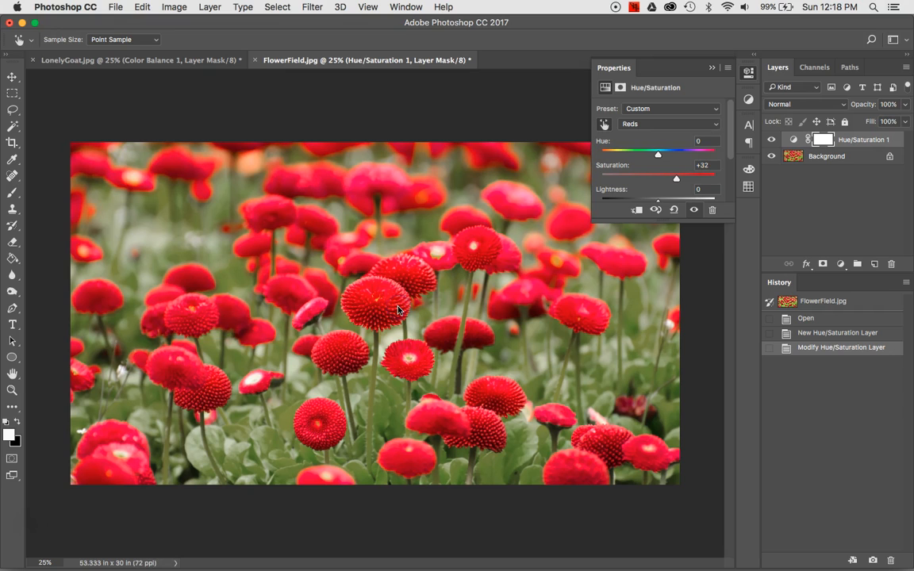
click(657, 211)
click(658, 213)
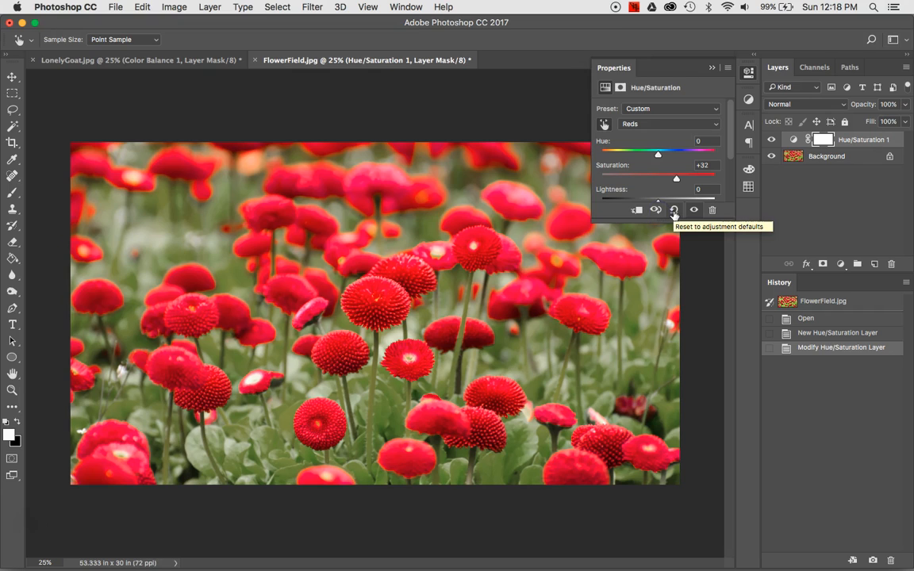
click(655, 210)
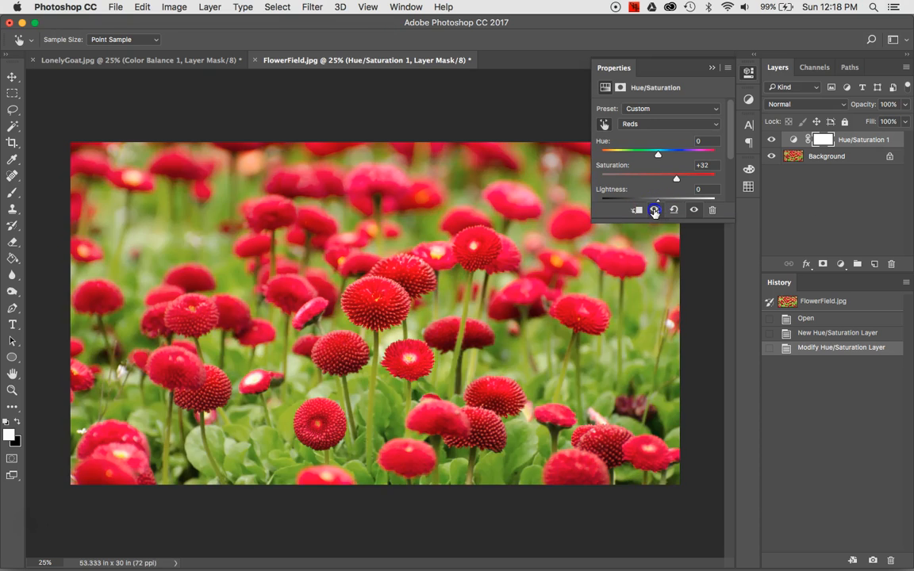
Reset the Hue/Saturation adjustment to its defaults and collapse its properties.
click(674, 210)
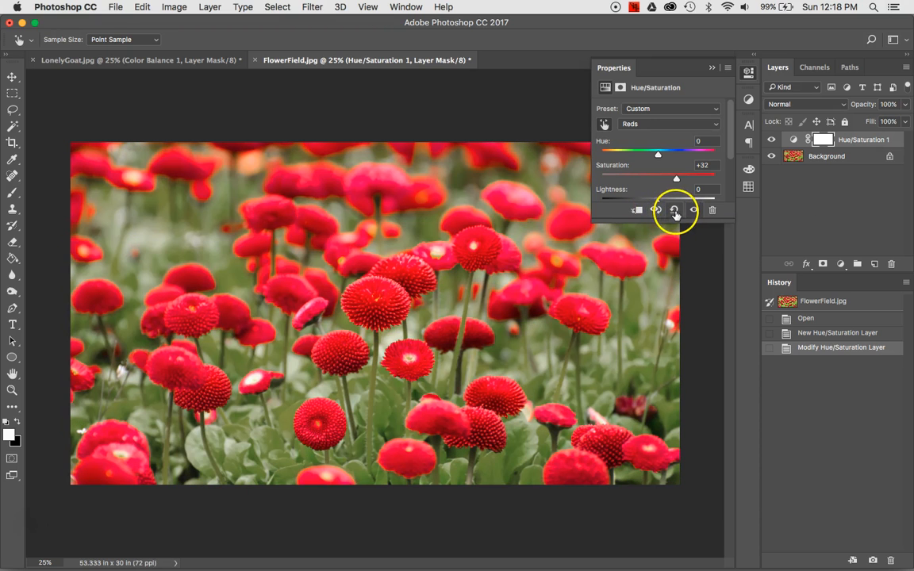
click(712, 69)
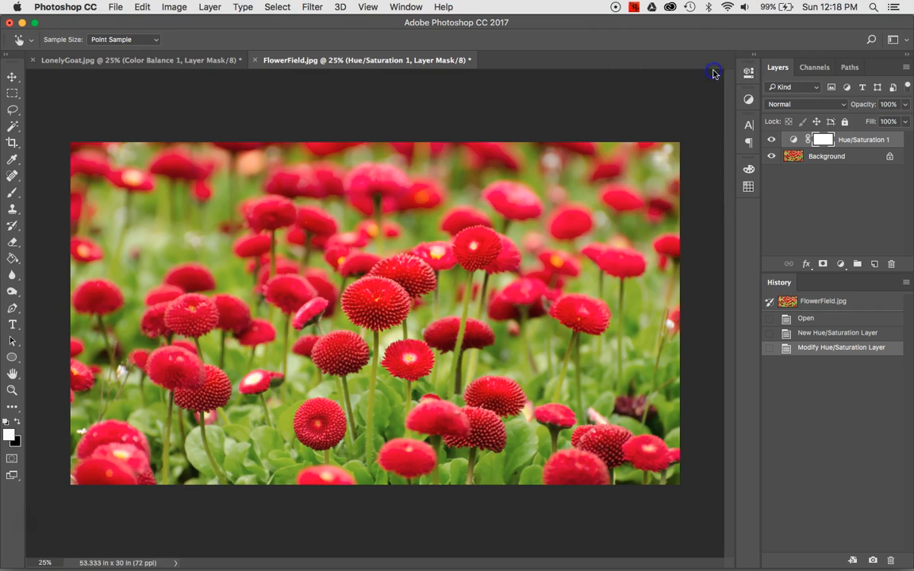
Add a Black & White adjustment layer above Hue/Saturation 1 and activate its on-image adjustment tool.
click(841, 264)
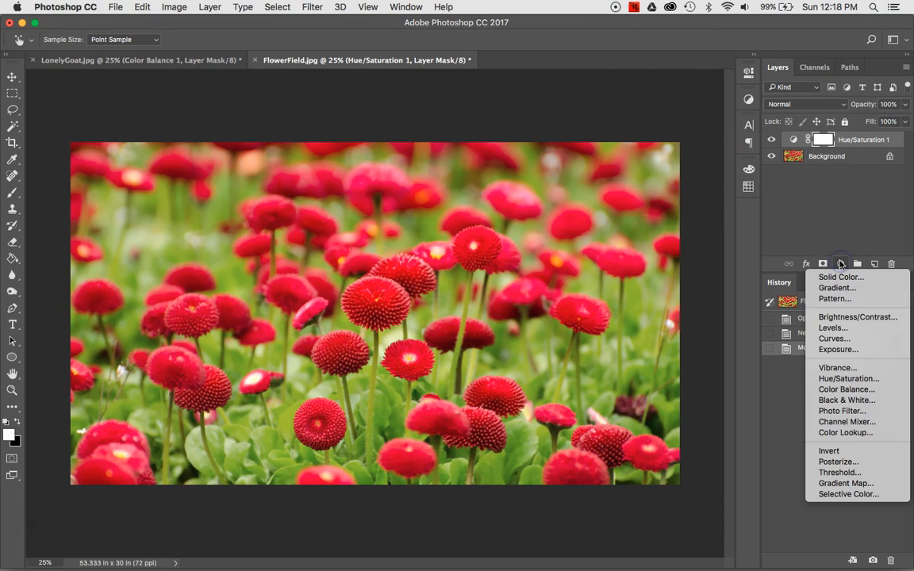
click(879, 401)
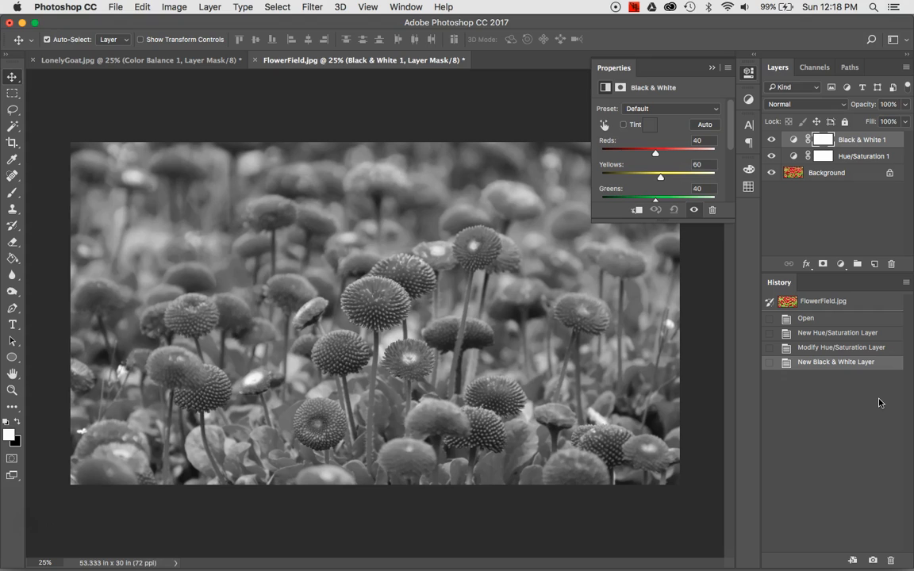
click(848, 190)
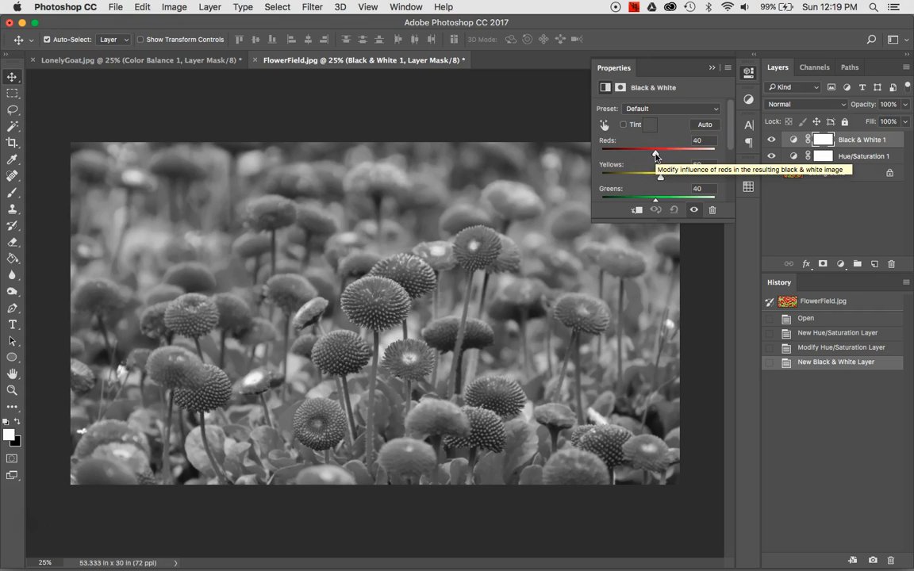
scroll(657, 156, down, 1)
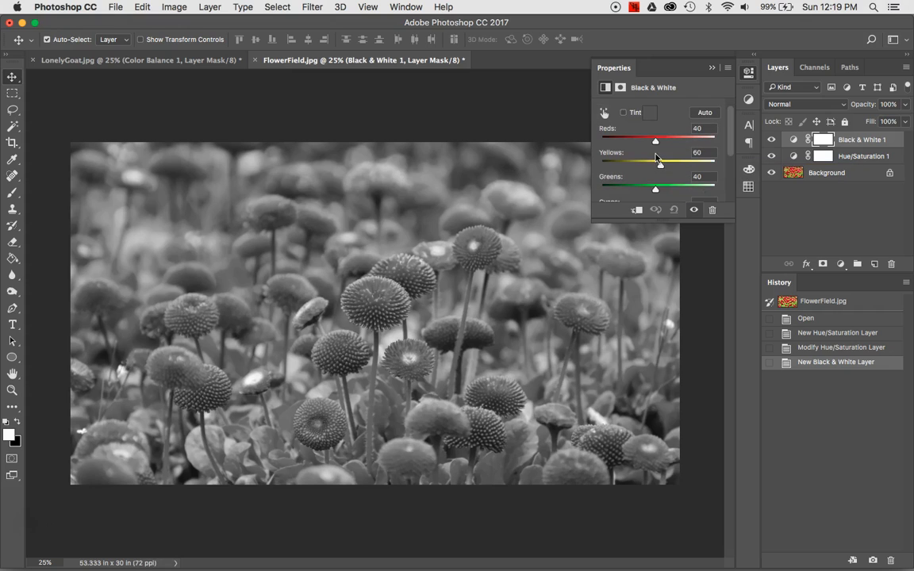
click(603, 115)
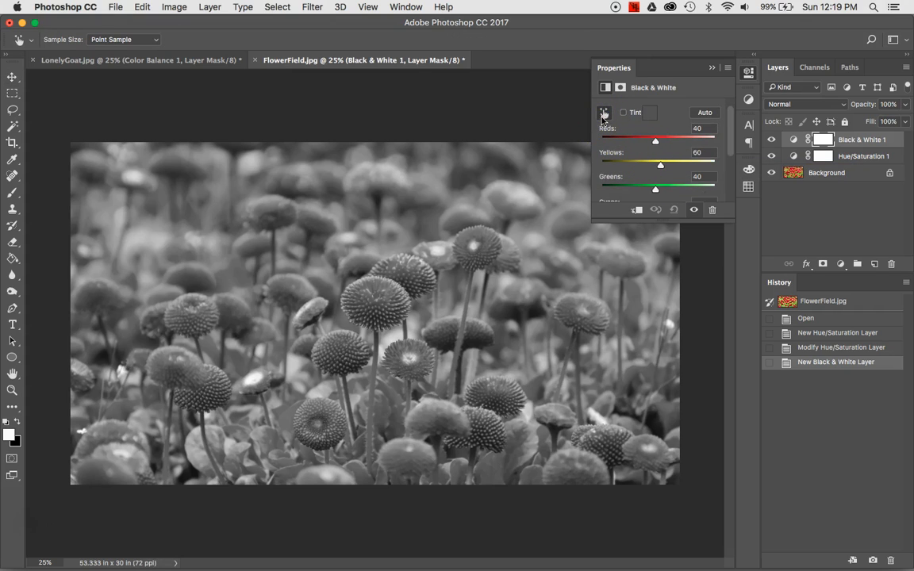
Darken the sampled flower tones to Reds -6, compare with the previous state, and lighten the sampled foliage to Yellows 89.
click(381, 305)
drag(382, 305, 350, 311)
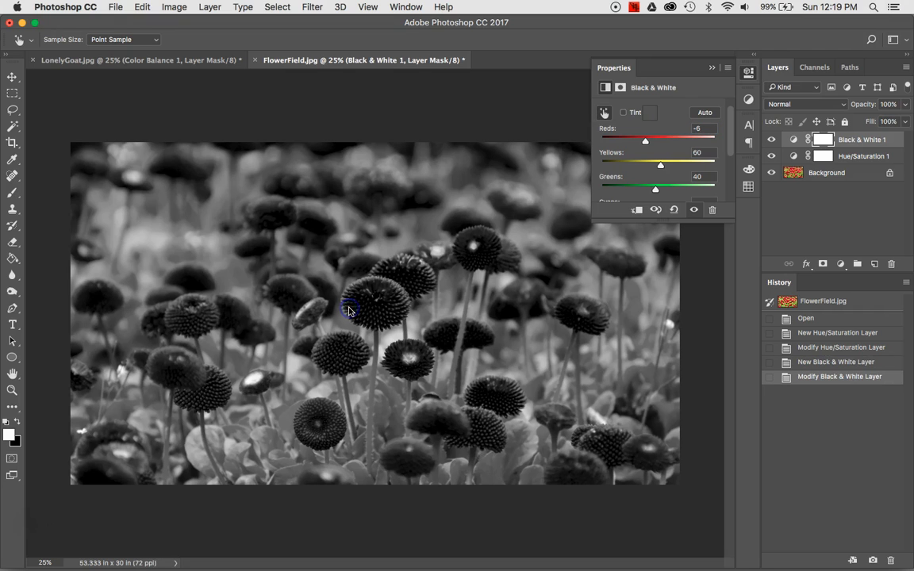
click(656, 212)
click(657, 211)
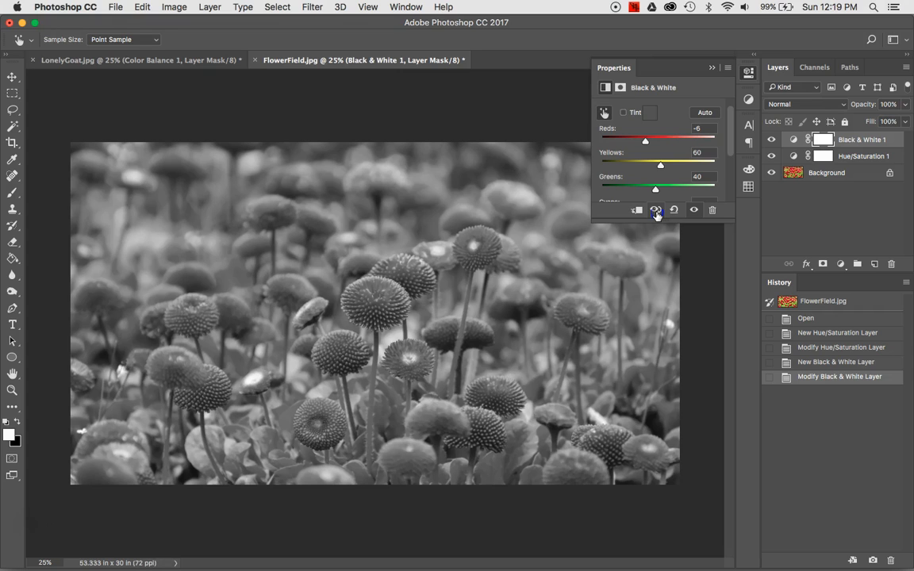
click(656, 211)
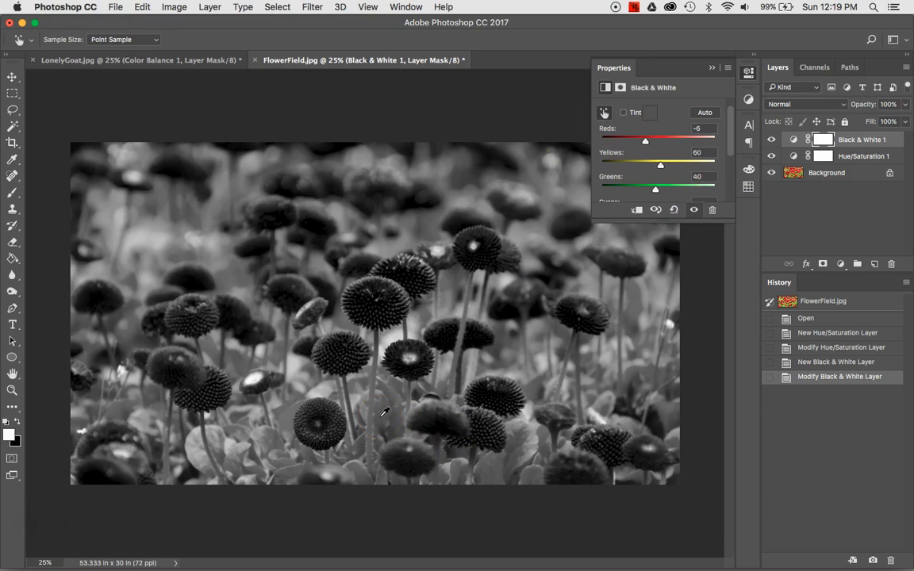
drag(383, 415, 398, 418)
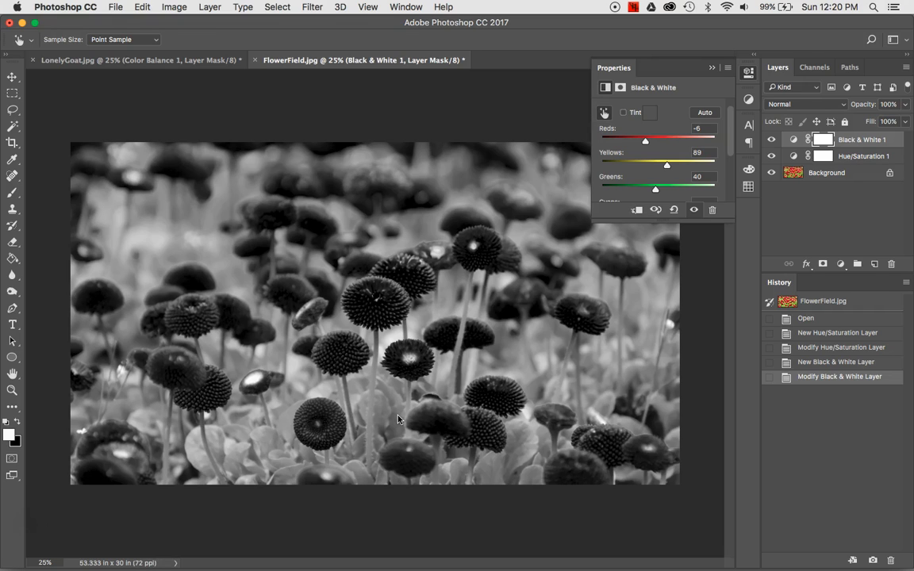
click(712, 70)
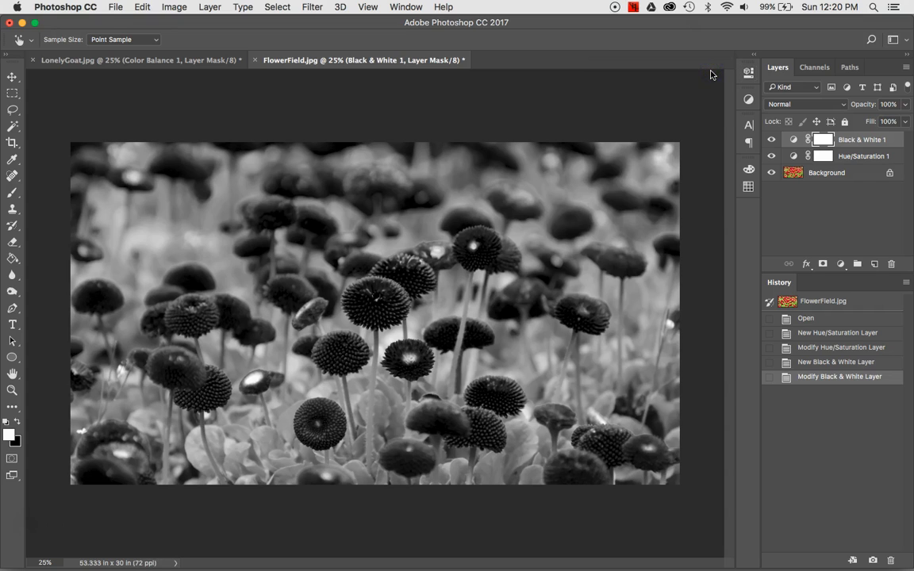
Toggle the adjustment layers' visibility to compare the black-and-white and original versions, leaving Black & White 1 and Hue/Saturation 1 hidden.
click(772, 142)
click(772, 142)
click(772, 142)
click(772, 143)
click(772, 142)
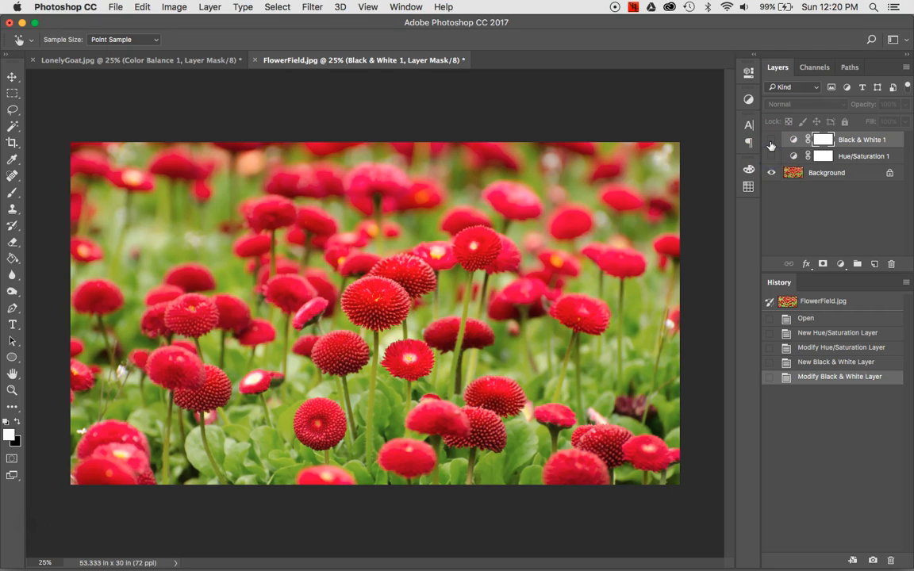
click(771, 143)
click(772, 143)
click(772, 142)
click(772, 143)
click(771, 143)
click(772, 143)
click(772, 143)
click(770, 142)
click(770, 143)
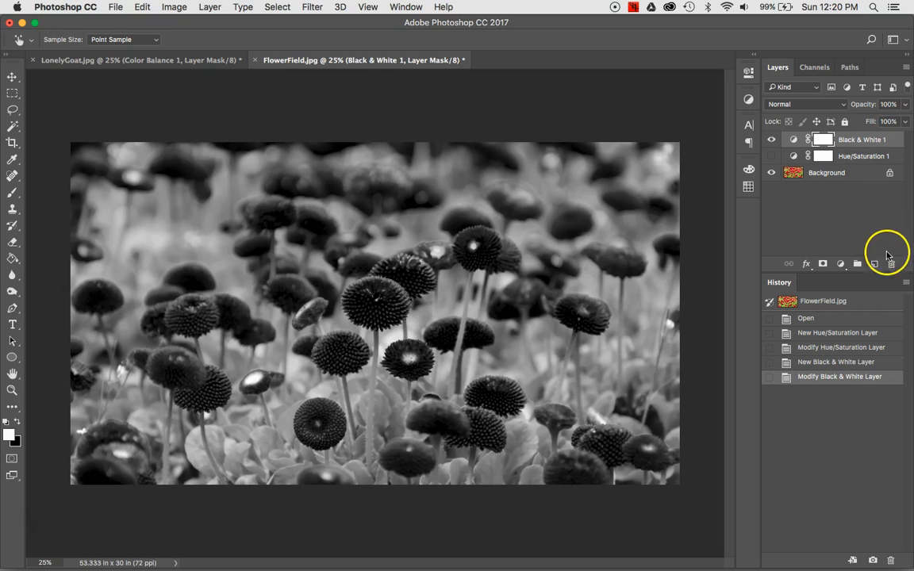
click(771, 140)
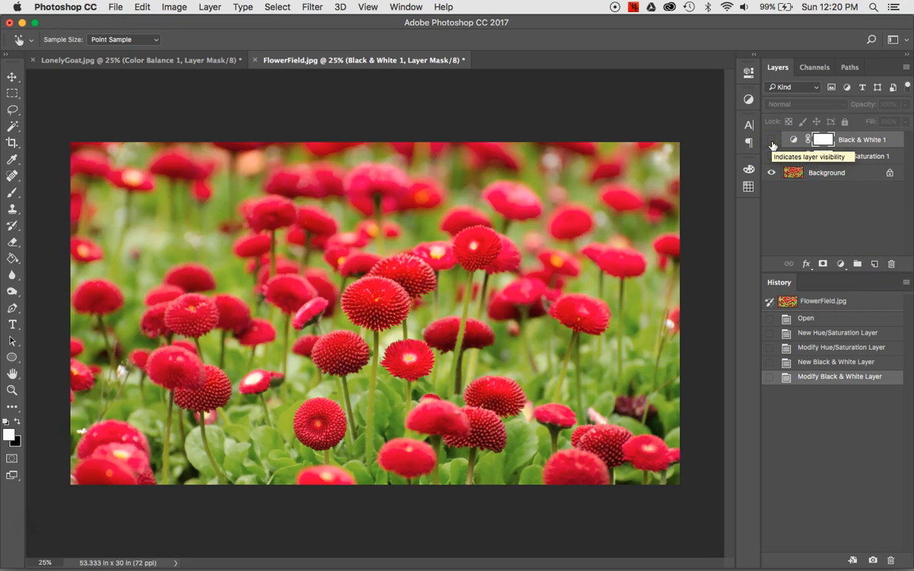
Activate the Move tool and delete the Black & White 1 adjustment layer.
click(889, 145)
key(v)
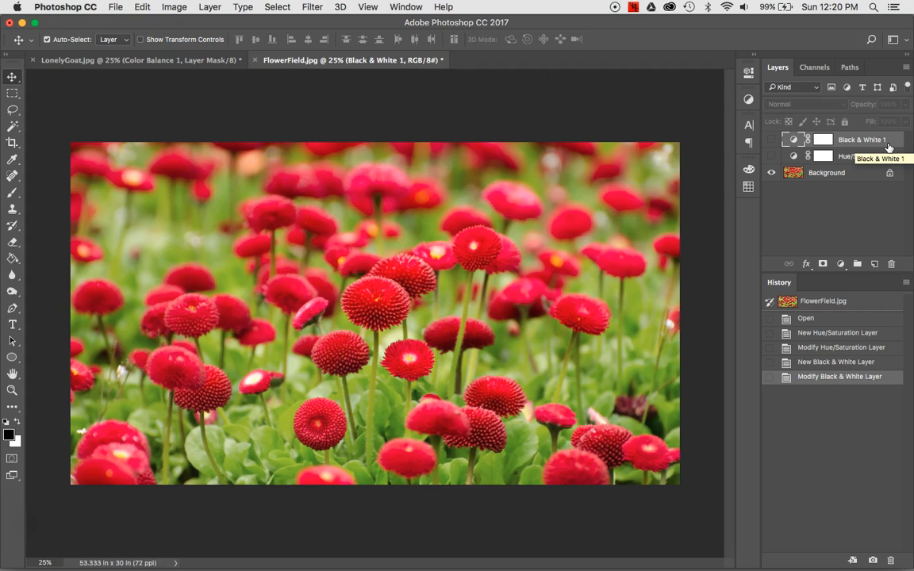
click(891, 264)
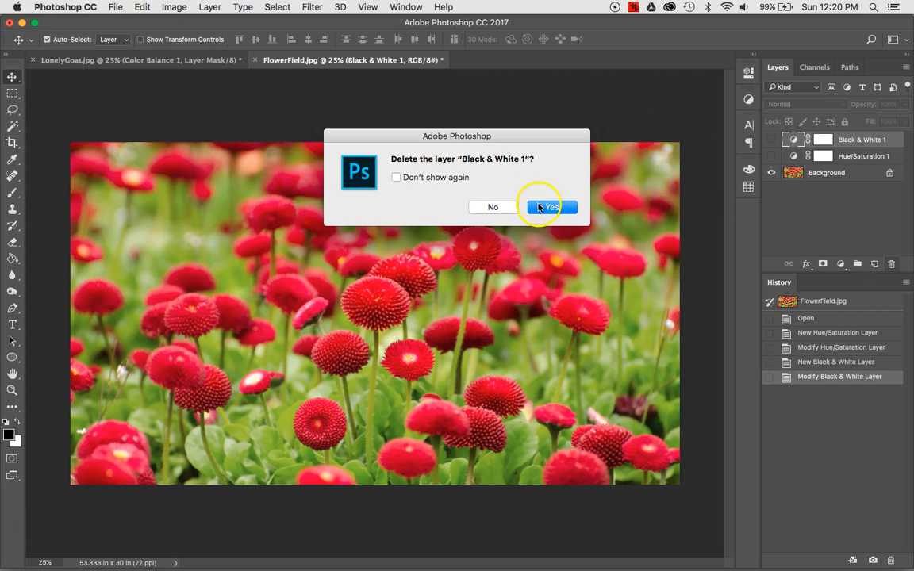
click(539, 207)
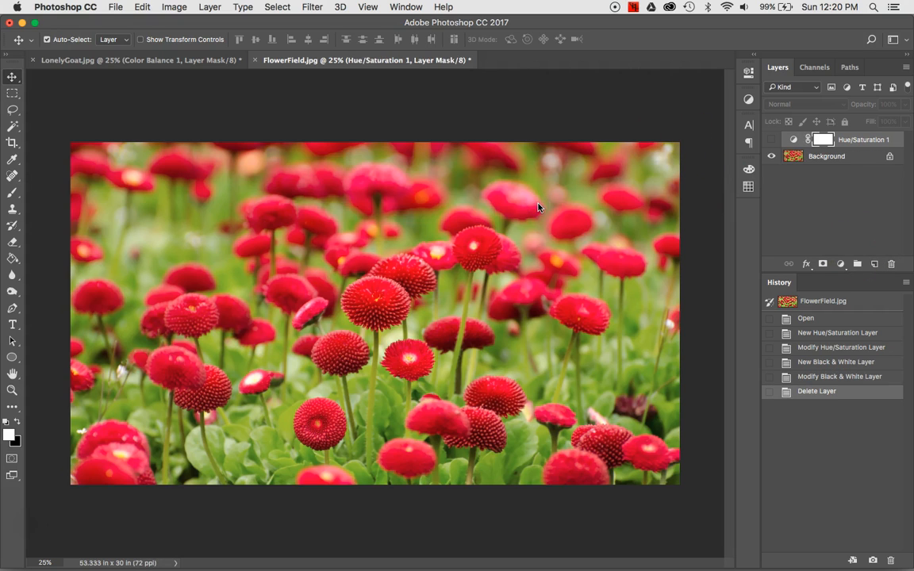